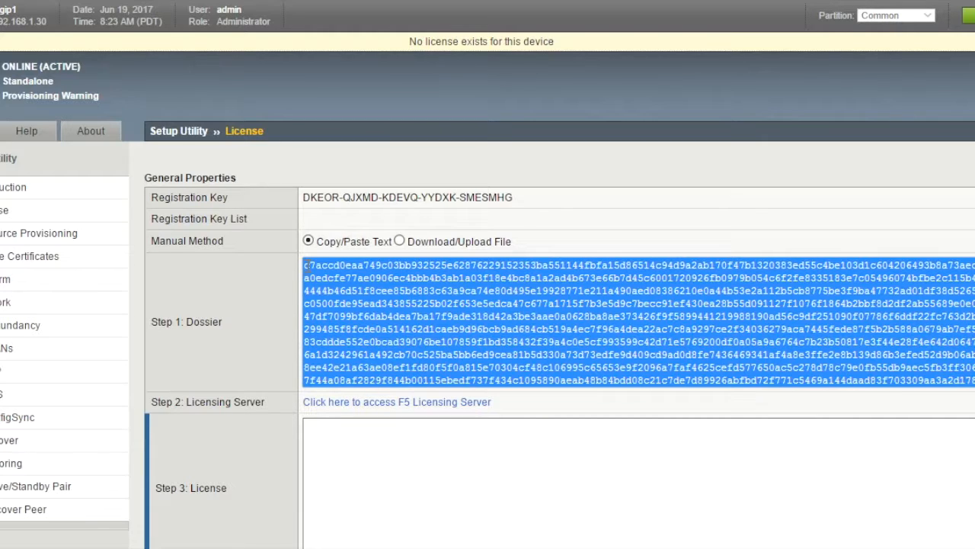
- Go to the F5 Licensing Server with the Step 1 dossier copied
click(386, 405)
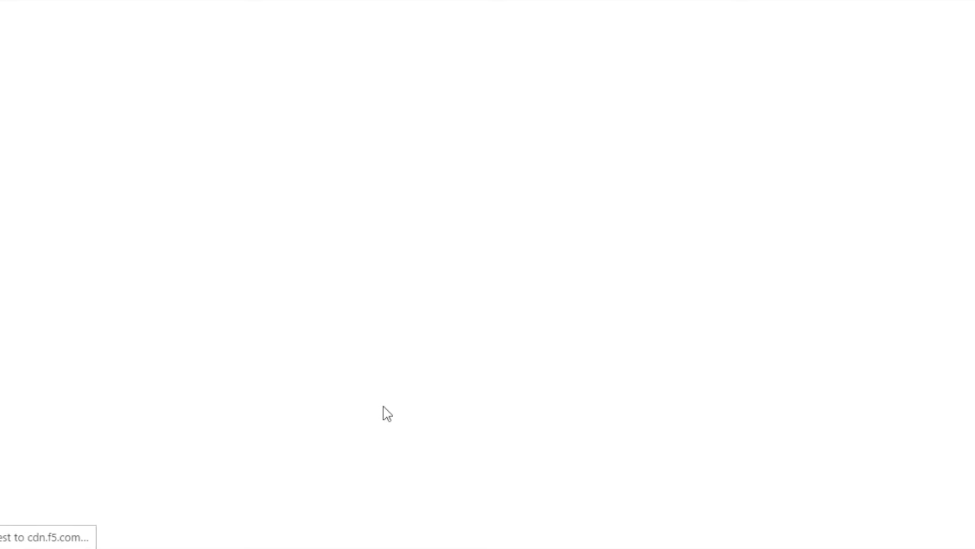
- Submit the pasted dossier on the activation site and accept the licence agreement
click(342, 403)
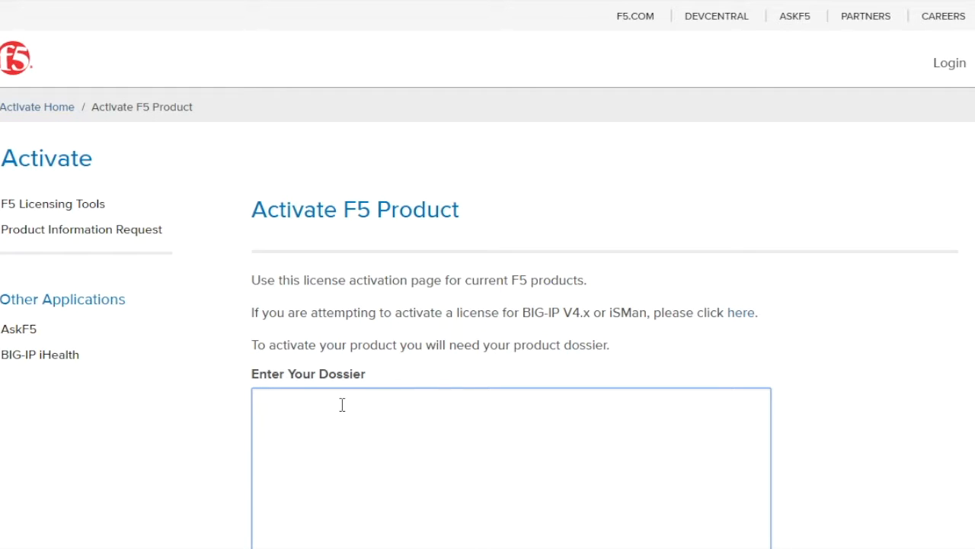
key(ctrl+v)
click(294, 397)
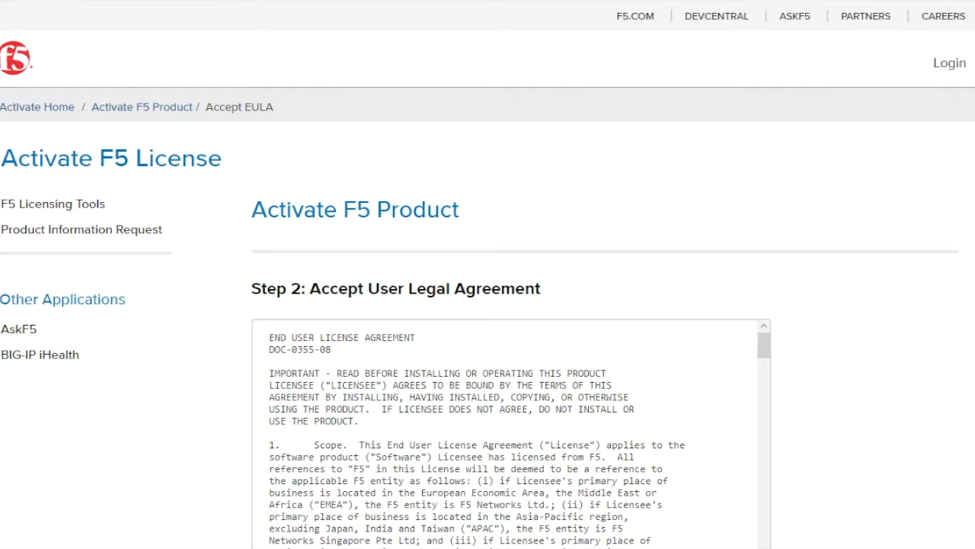
scroll(577, 376, down, 4)
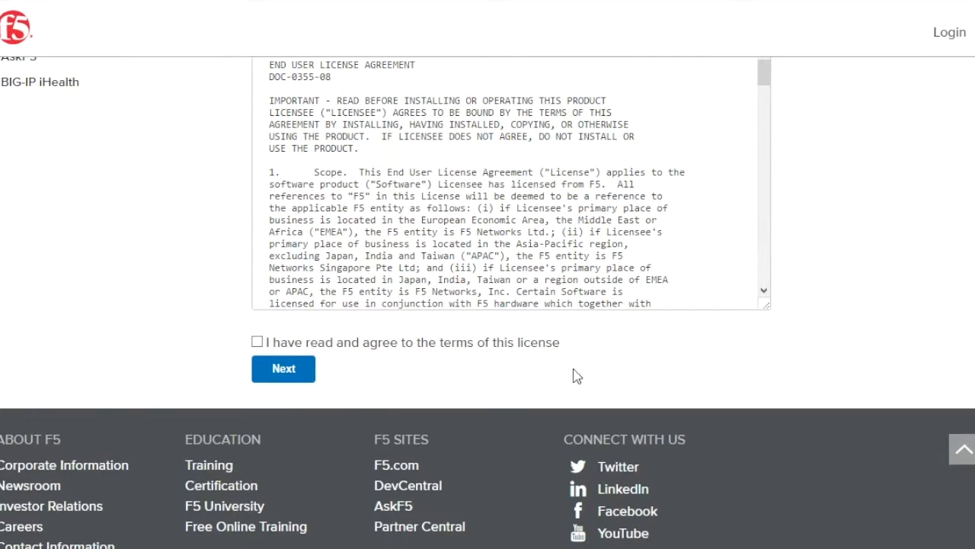
click(257, 341)
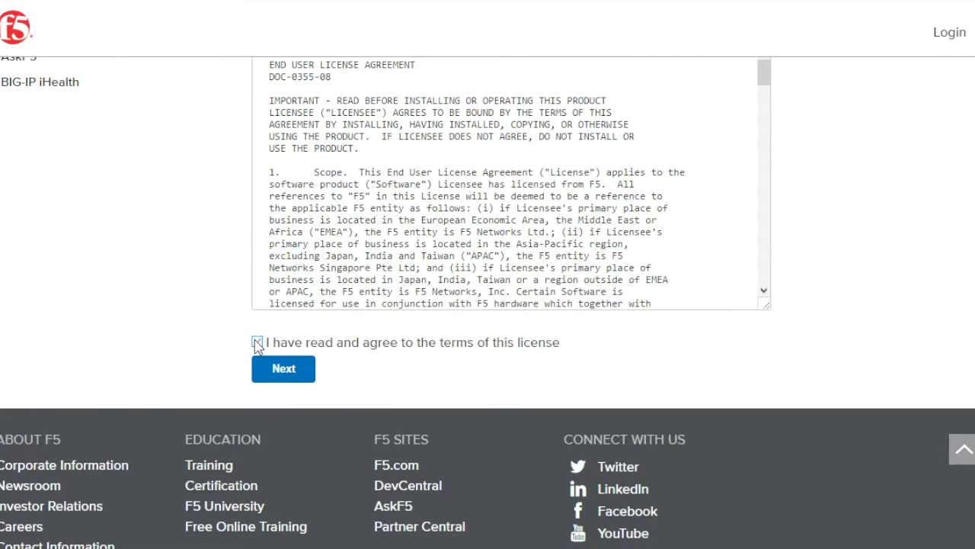
click(282, 369)
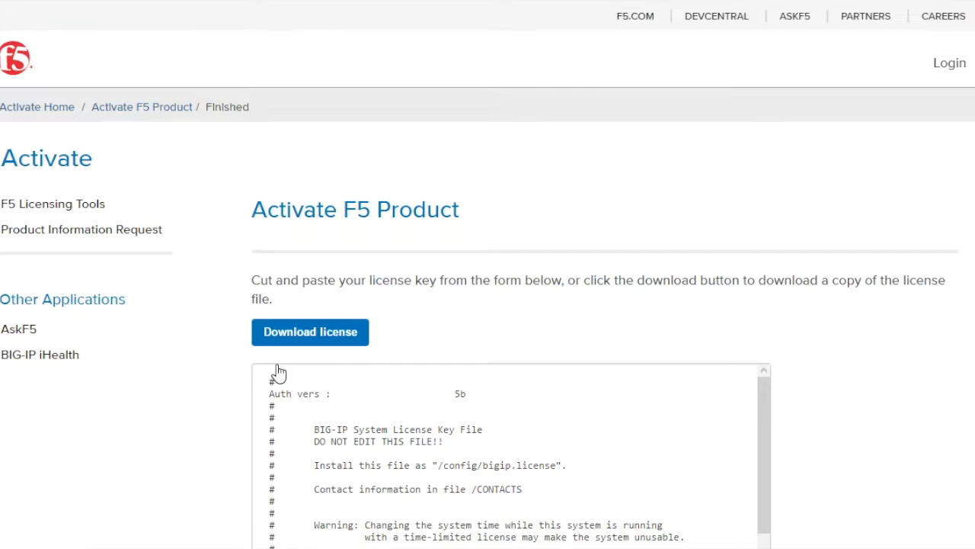
- Copy the generated licence key and return to the BIG-IP Step 3 License box
click(268, 370)
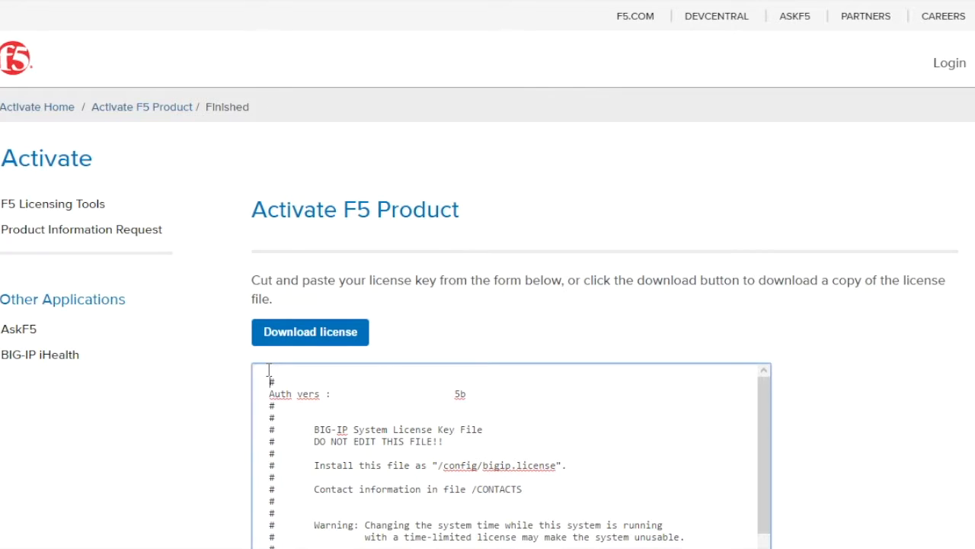
key(ctrl+a)
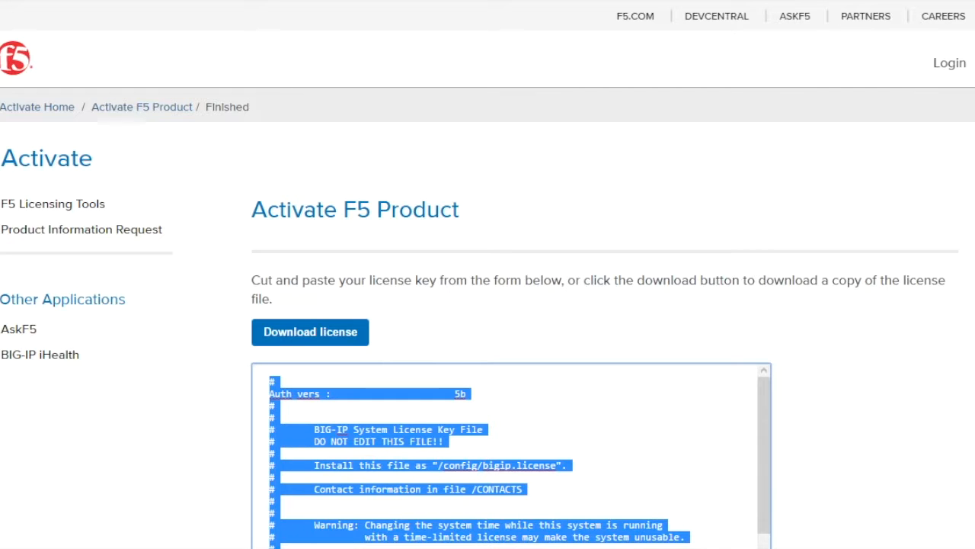
key(ctrl+shift+Tab)
click(317, 424)
- Paste the licence key into the Step 3 License box and submit it for activation
right_click(317, 424)
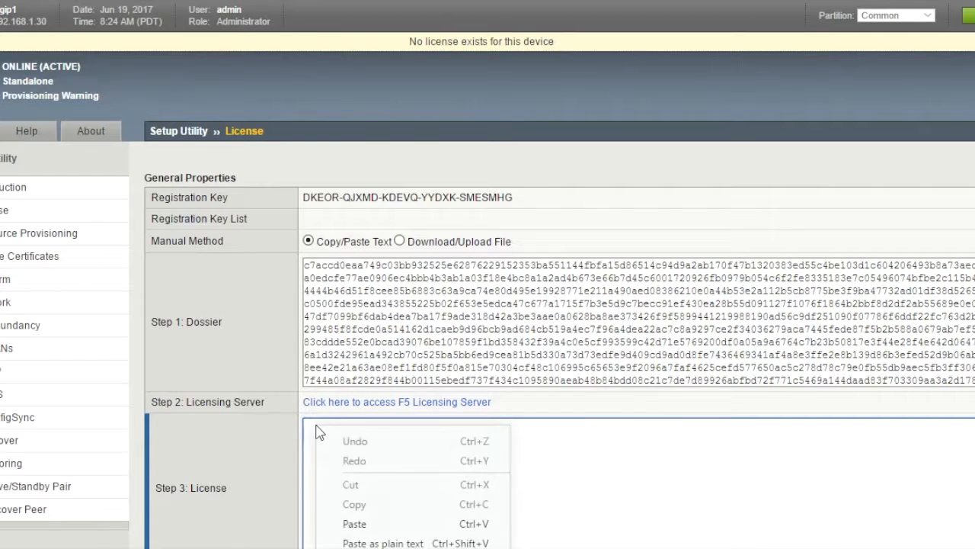
click(354, 518)
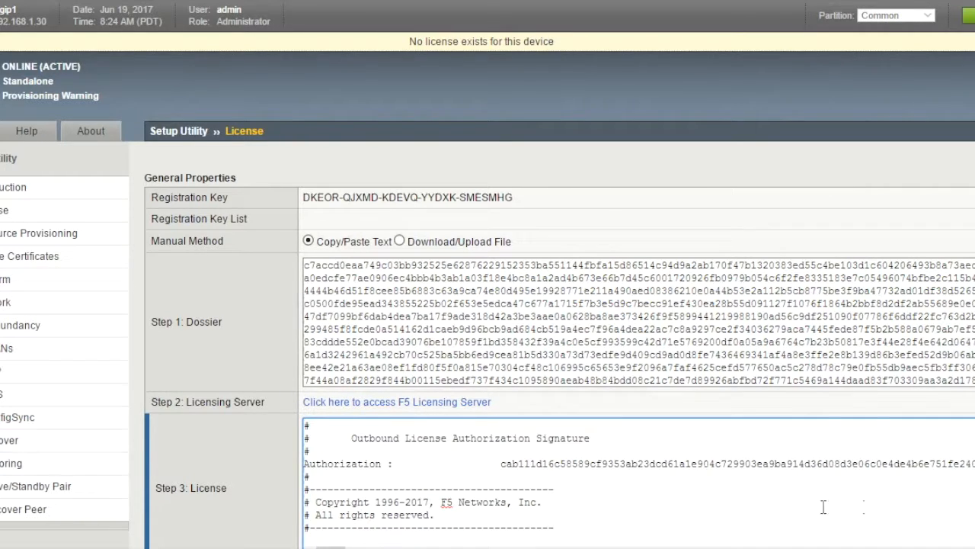
scroll(487, 305, down, 1)
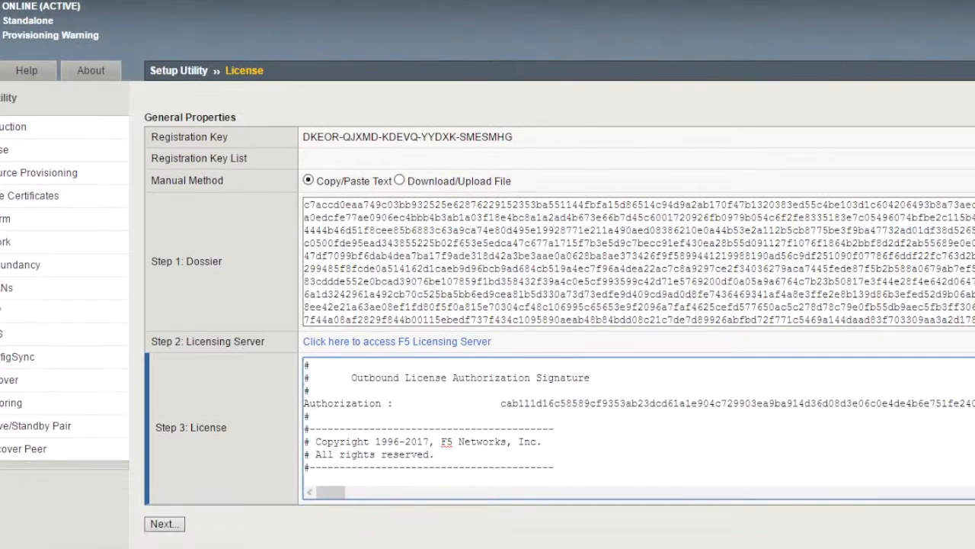
click(173, 524)
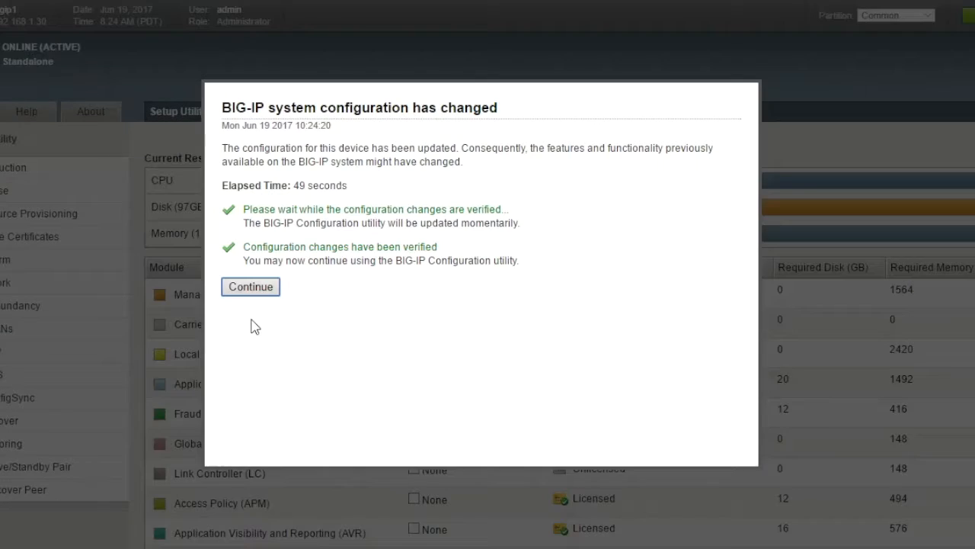
- Keep Management provisioning at Small and Local Traffic at Nominal, and accept the default device certificate
click(253, 287)
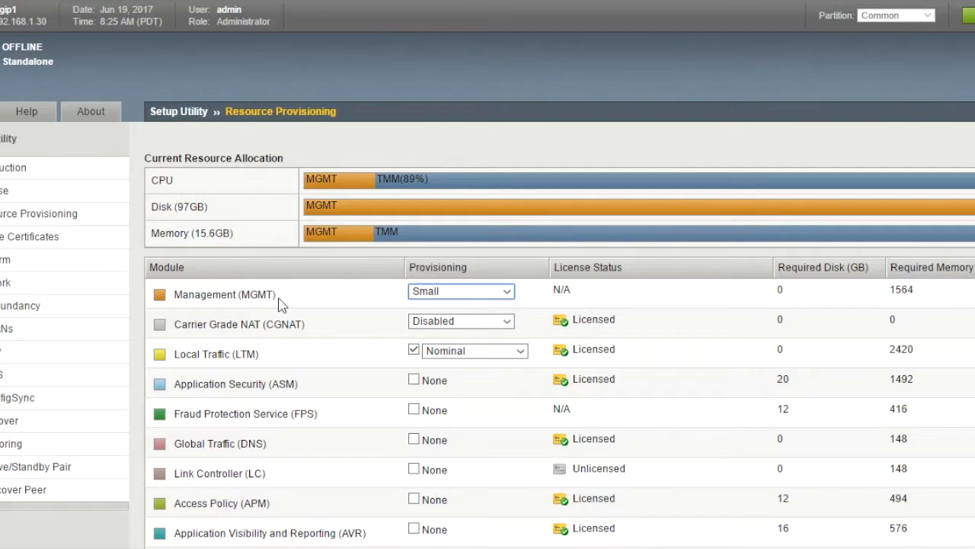
click(449, 296)
click(449, 294)
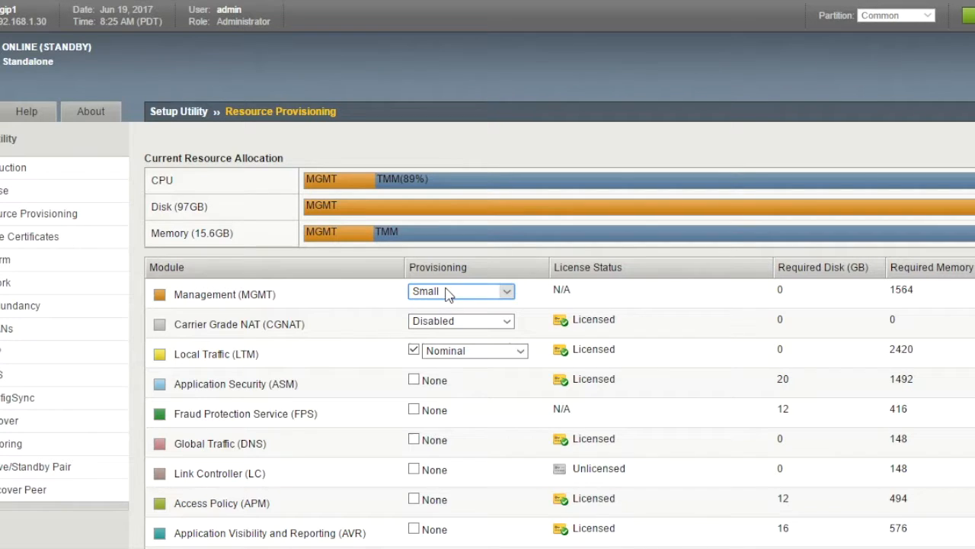
click(460, 356)
click(460, 354)
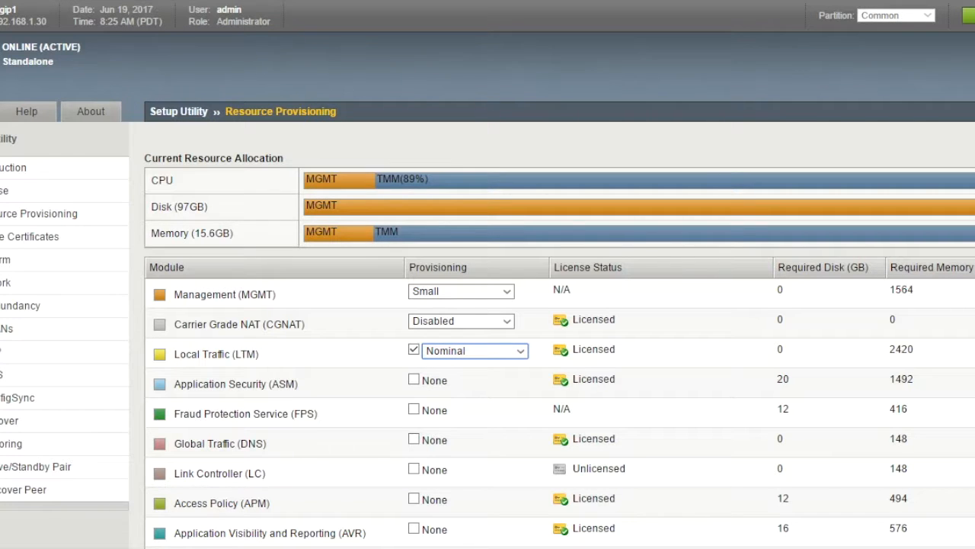
scroll(487, 305, down, 3)
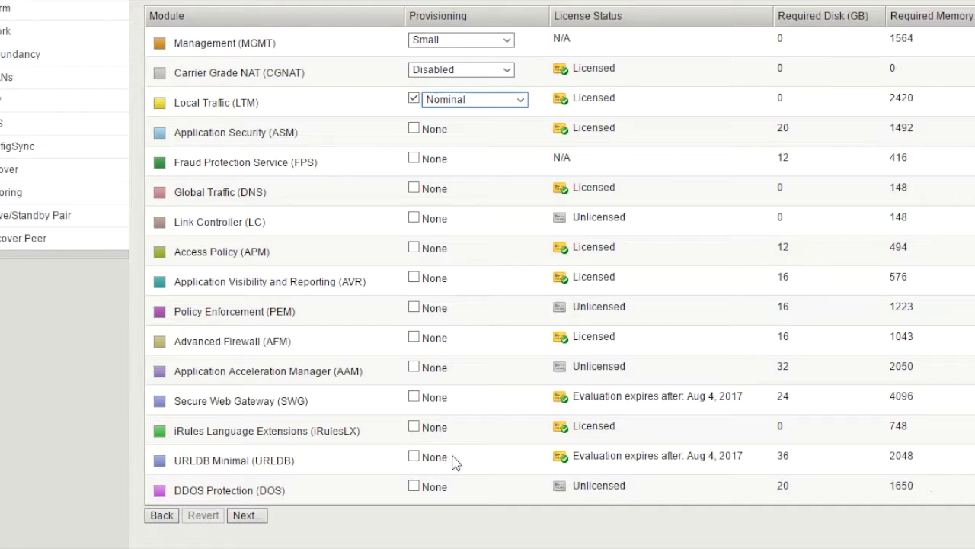
click(245, 516)
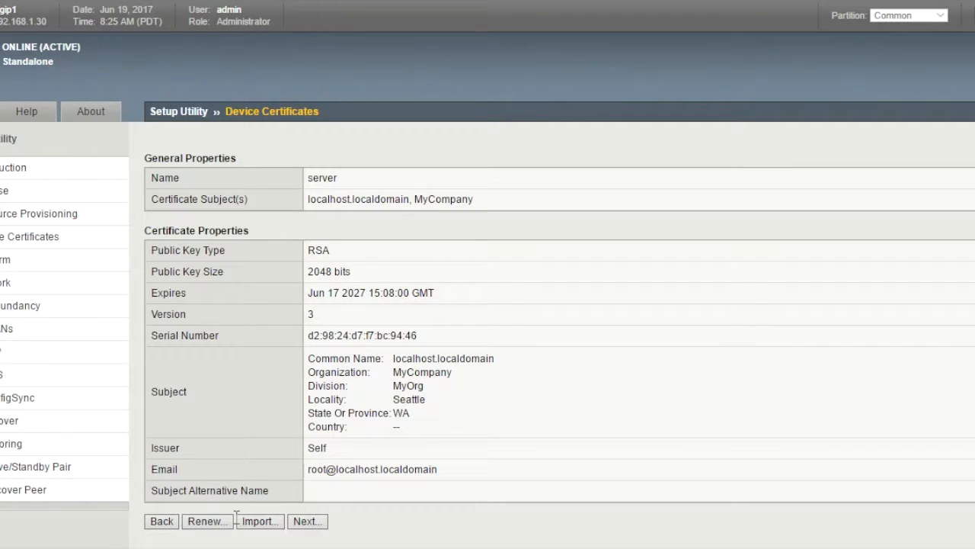
click(307, 522)
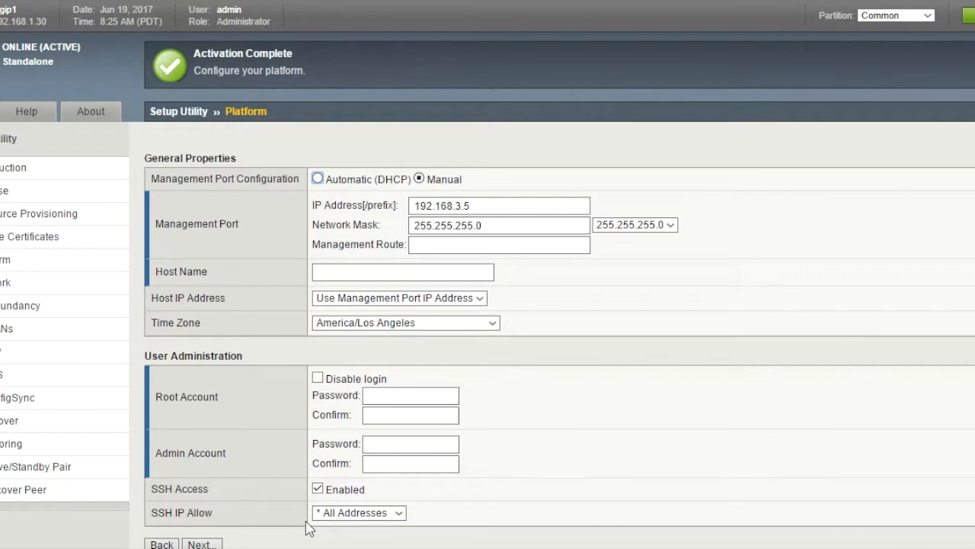
- Set the host name to bigip_lab01.crusadeit.cloud and the time zone to America/Chicago
click(339, 267)
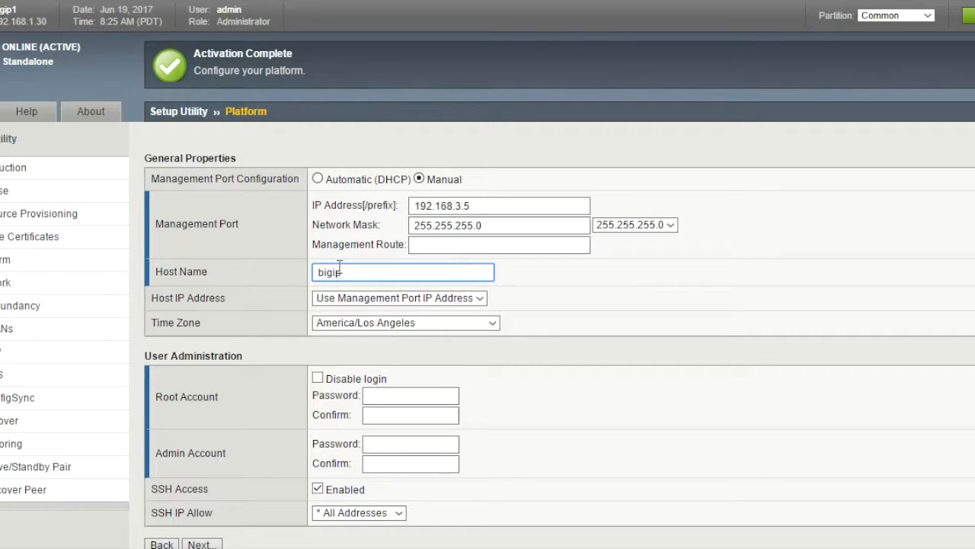
text(bigip_lab01.crusadeit.cloud)
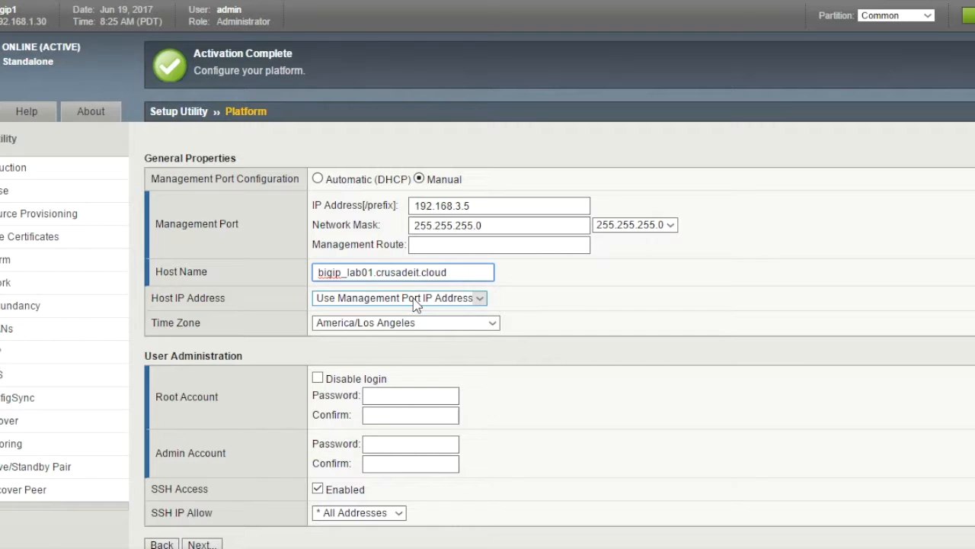
click(451, 323)
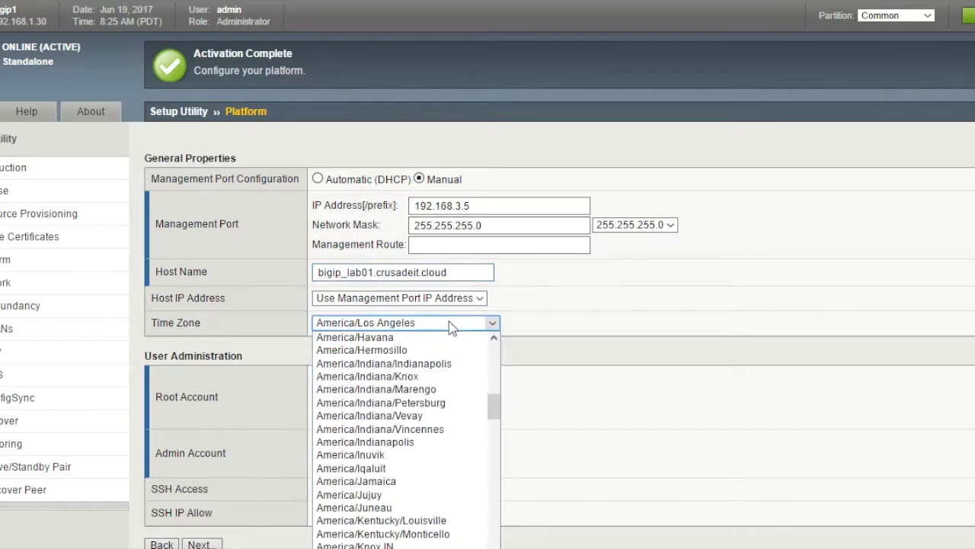
click(494, 362)
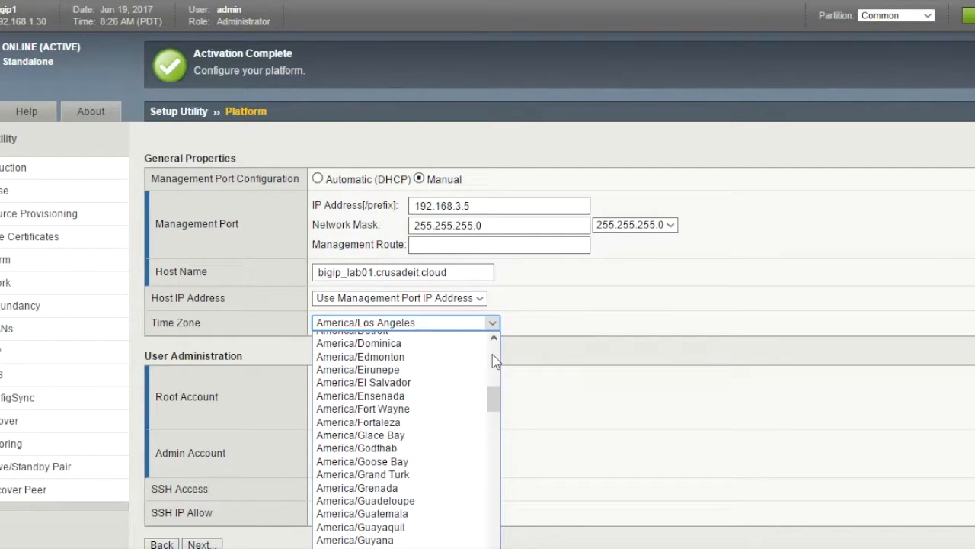
click(494, 362)
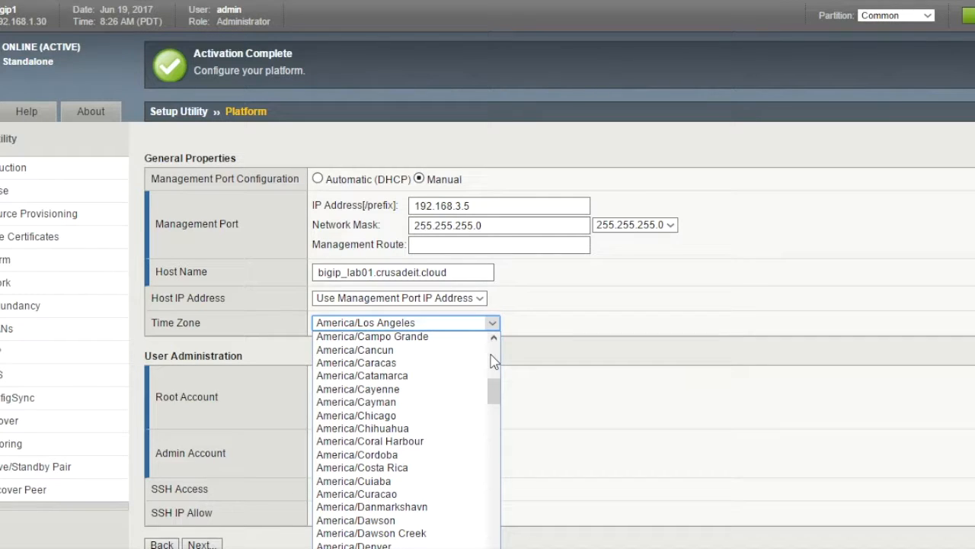
click(400, 415)
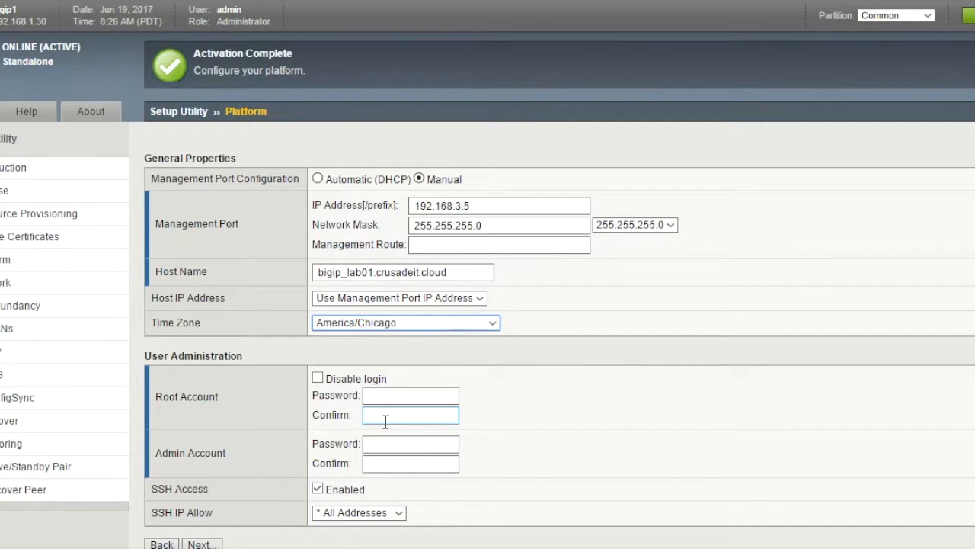
- Enter and confirm new root and admin passwords, then submit the platform settings
click(384, 394)
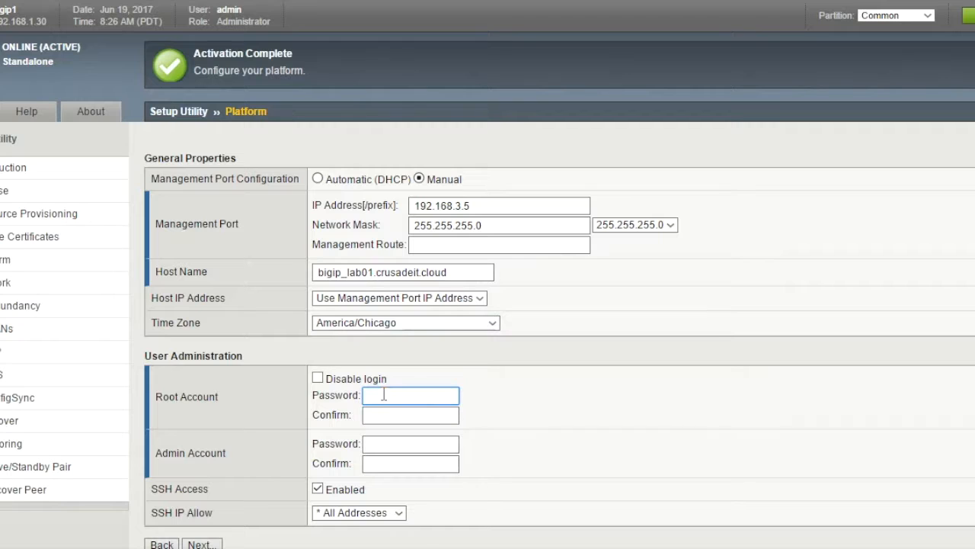
text(•••••)
key(Tab)
key(Tab)
text(••••)
key(Tab)
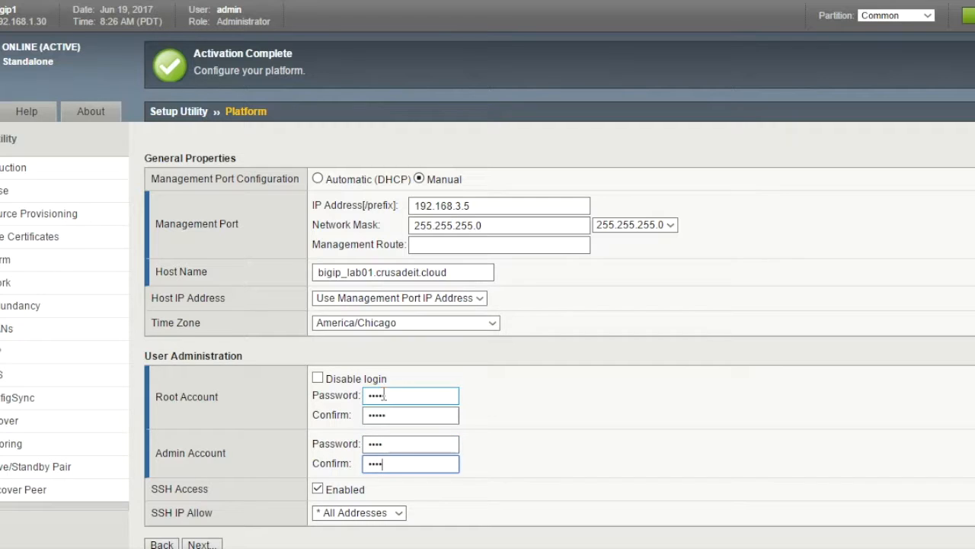
click(211, 544)
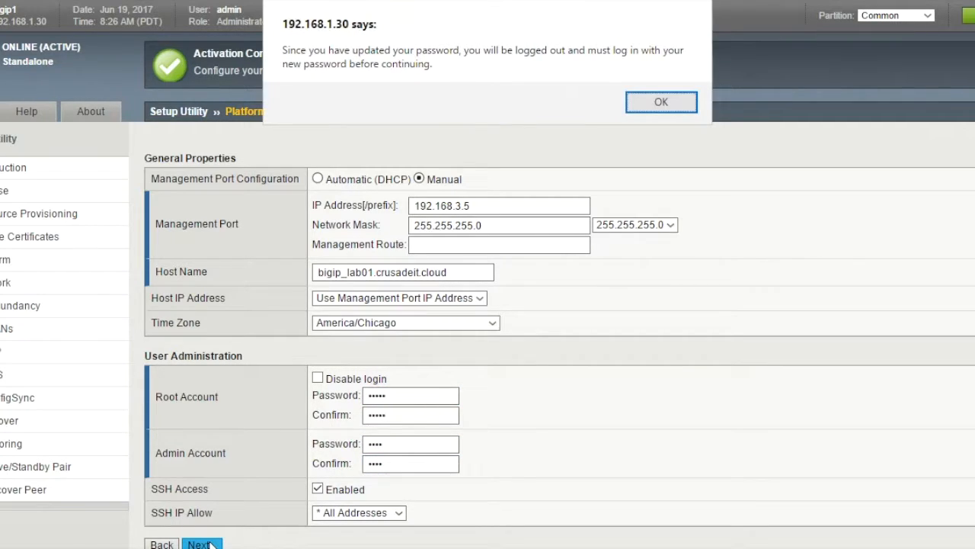
- Acknowledge the logout notice and log back in as admin with the new password
click(649, 102)
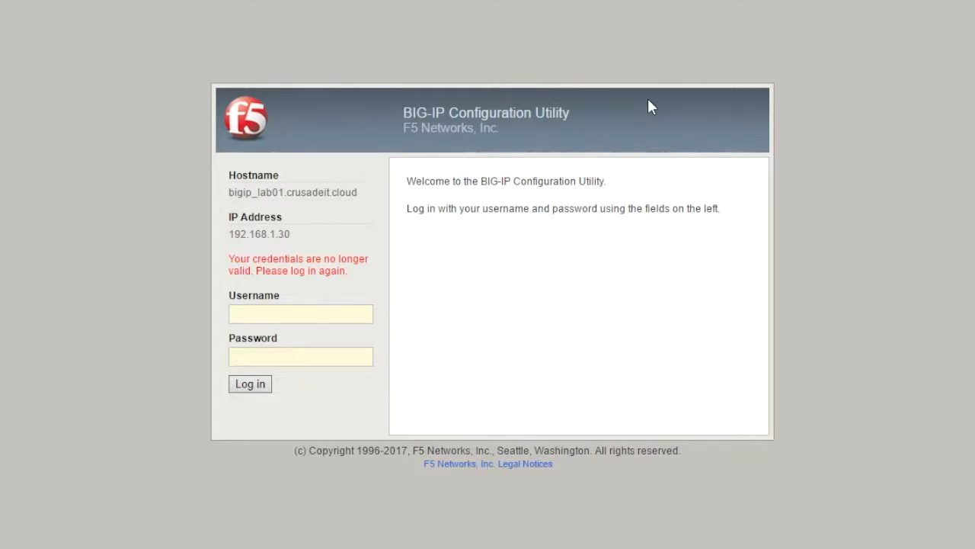
click(299, 307)
text(admin)
key(Tab)
text(***)
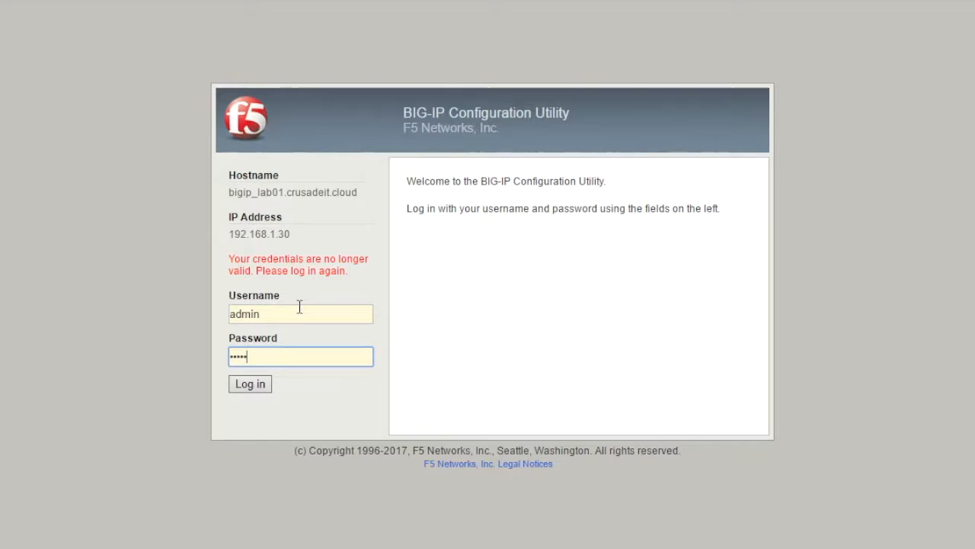
key(Return)
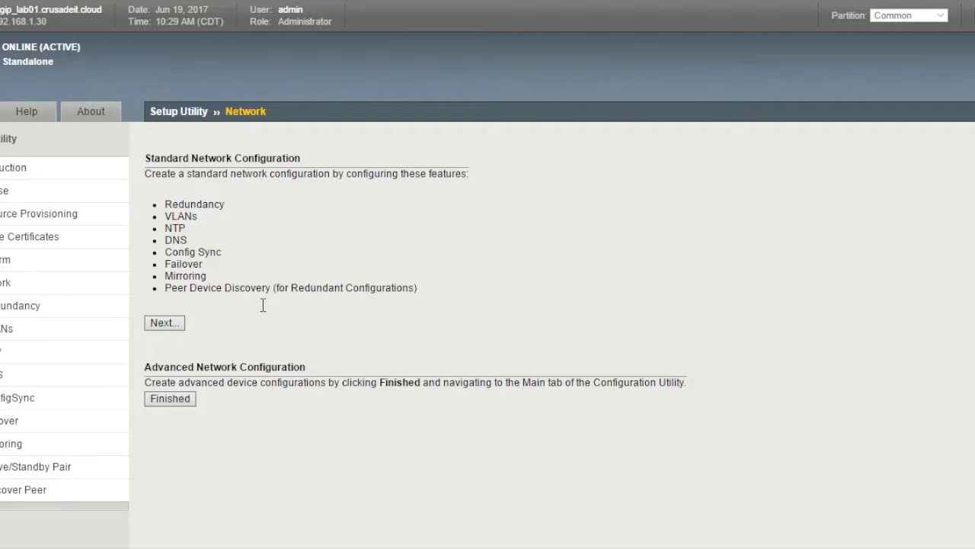
- Finish the Setup Utility under Advanced Network Configuration and expand the Network menu
click(177, 410)
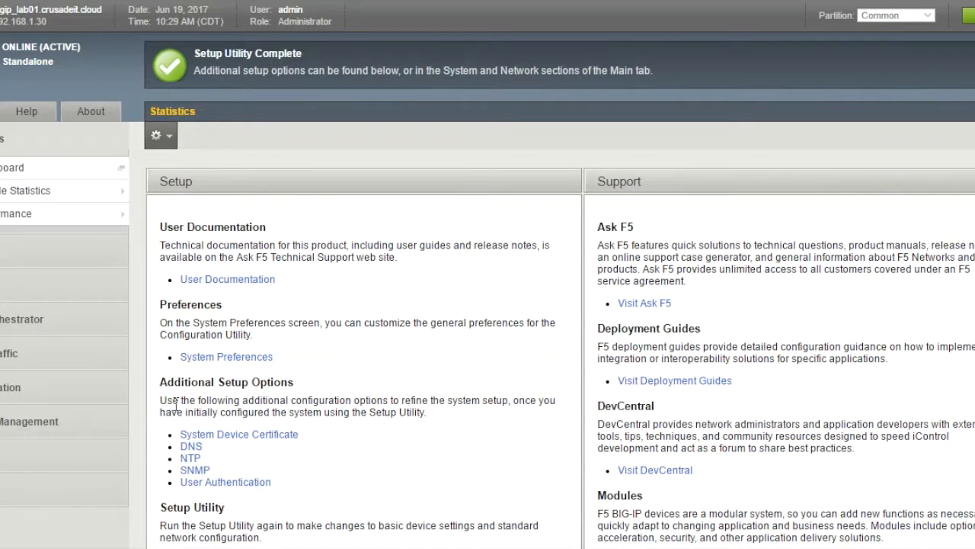
click(8, 353)
mouse_move(6, 354)
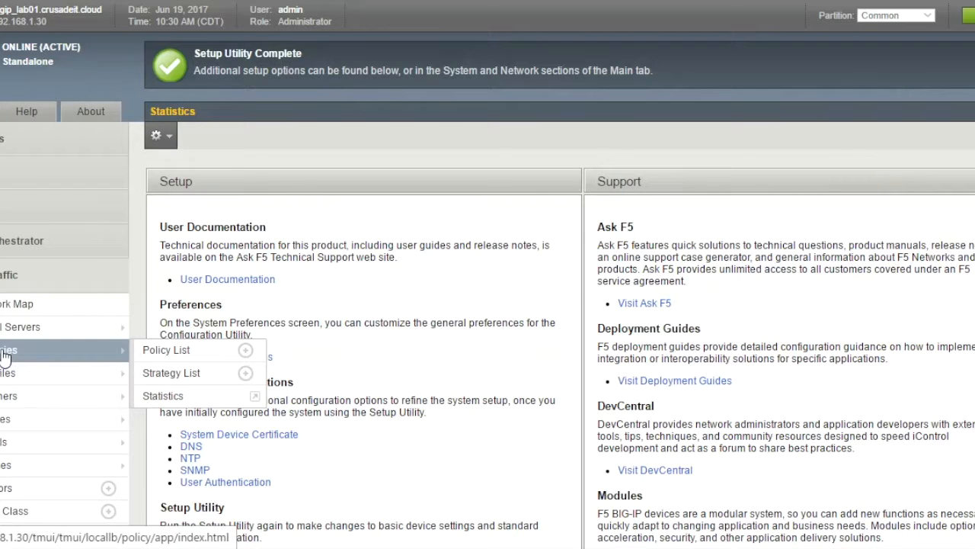
click(3, 275)
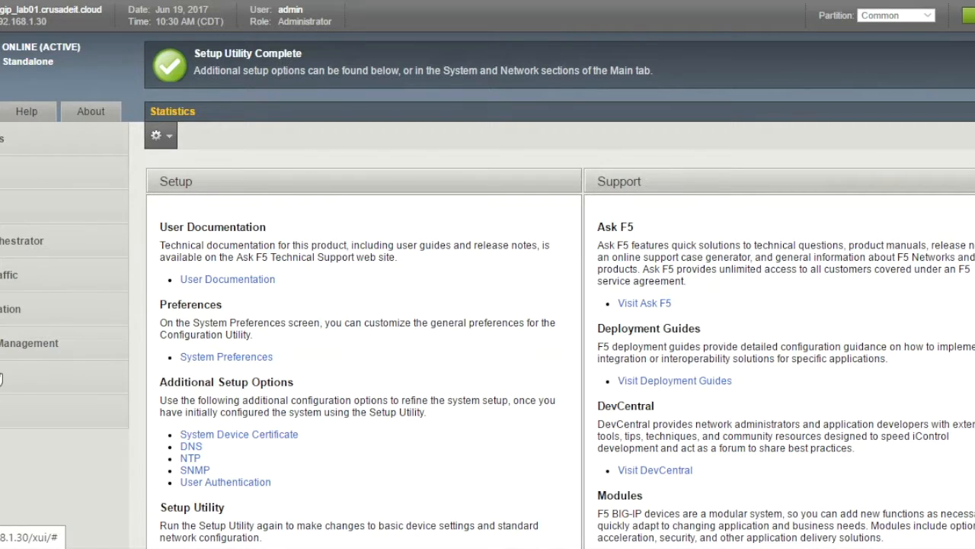
click(1, 379)
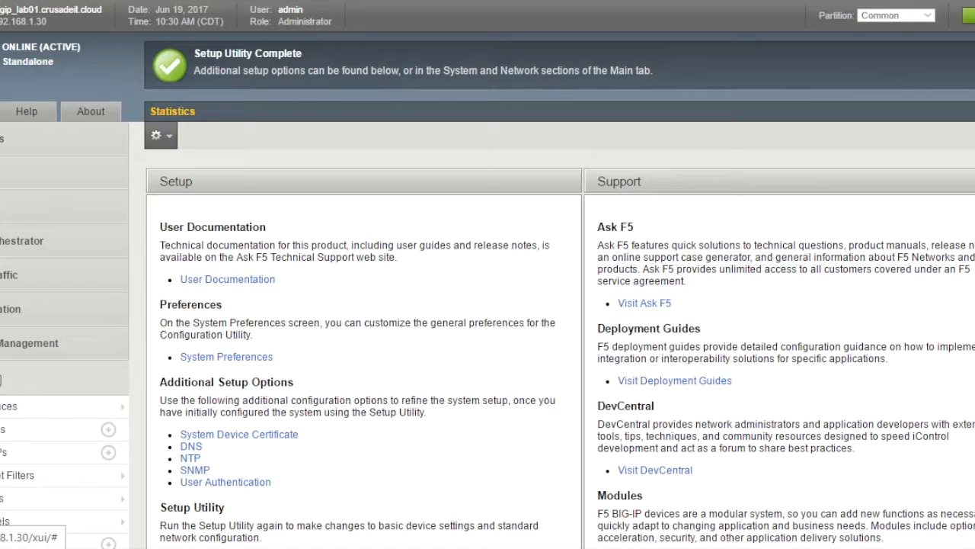
scroll(2, 380, down, 2)
scroll(1, 379, down, 1)
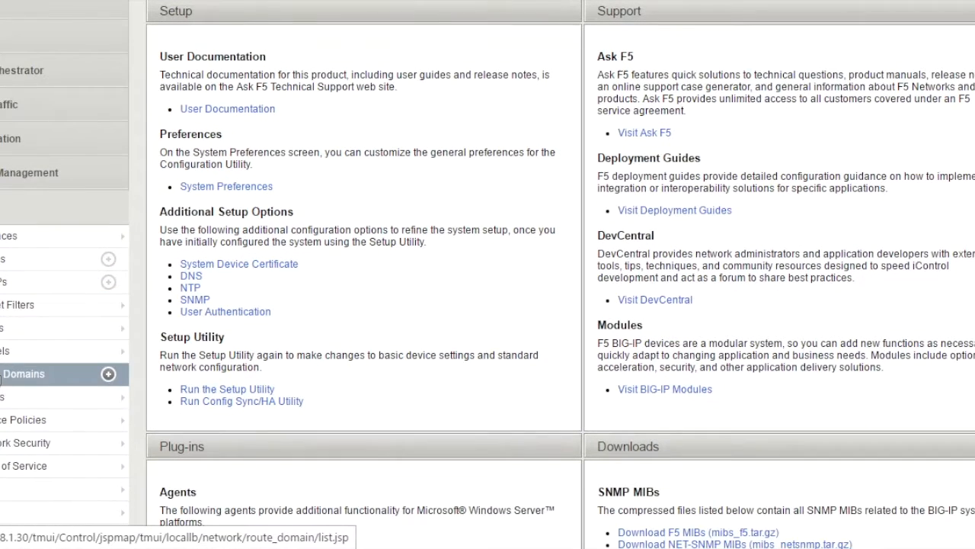
- Create VLAN 'internal' in the VLAN List with interface 1.2 added as untagged
click(1, 396)
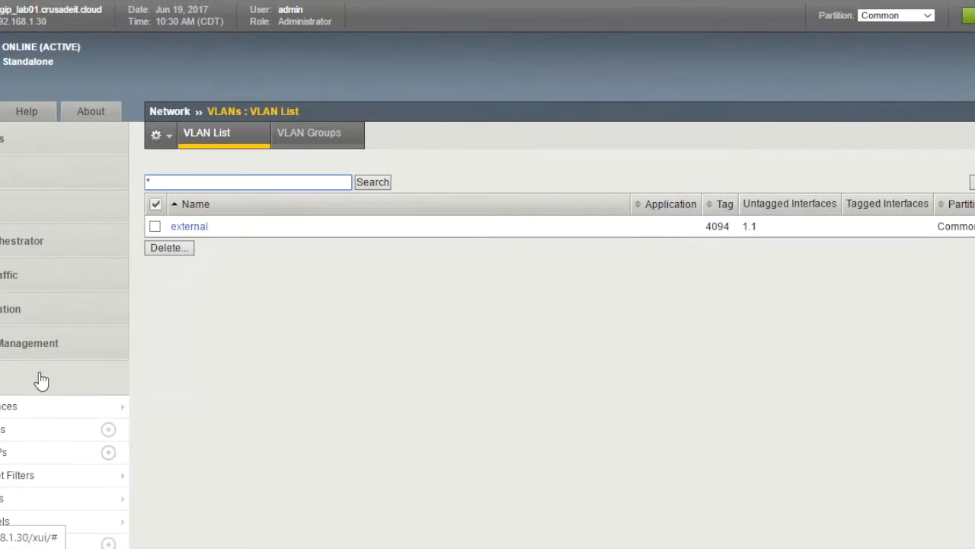
click(973, 183)
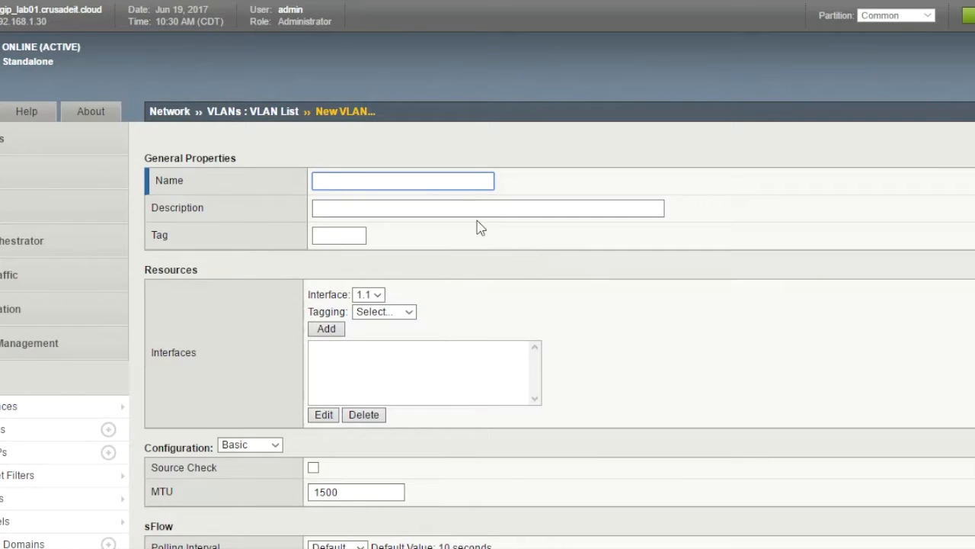
text(internal)
key(Tab)
key(Tab)
key(Tab)
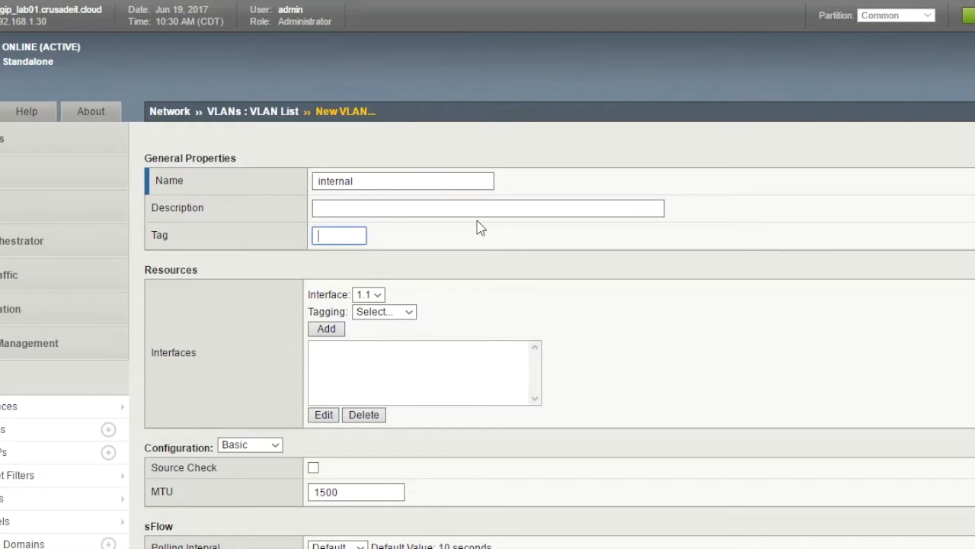
click(377, 298)
click(378, 321)
click(409, 314)
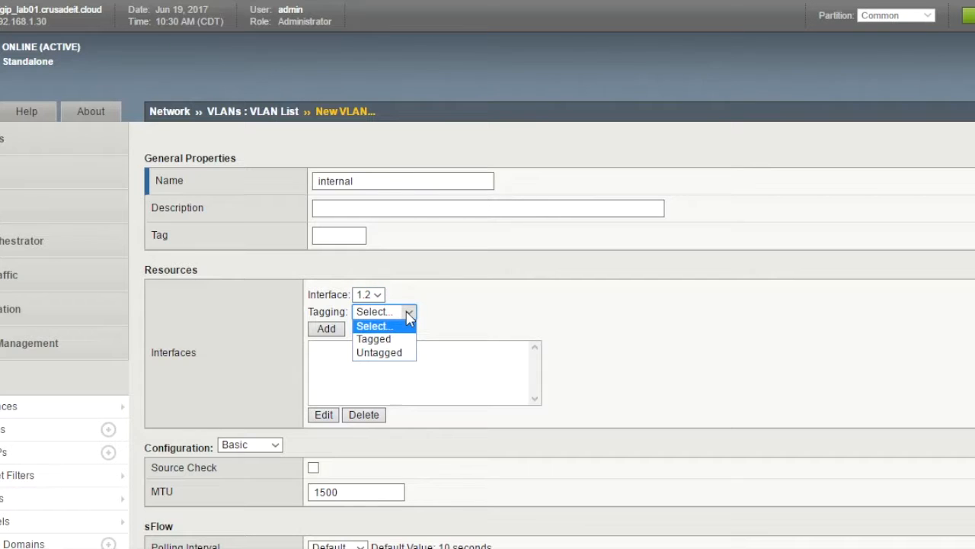
click(402, 353)
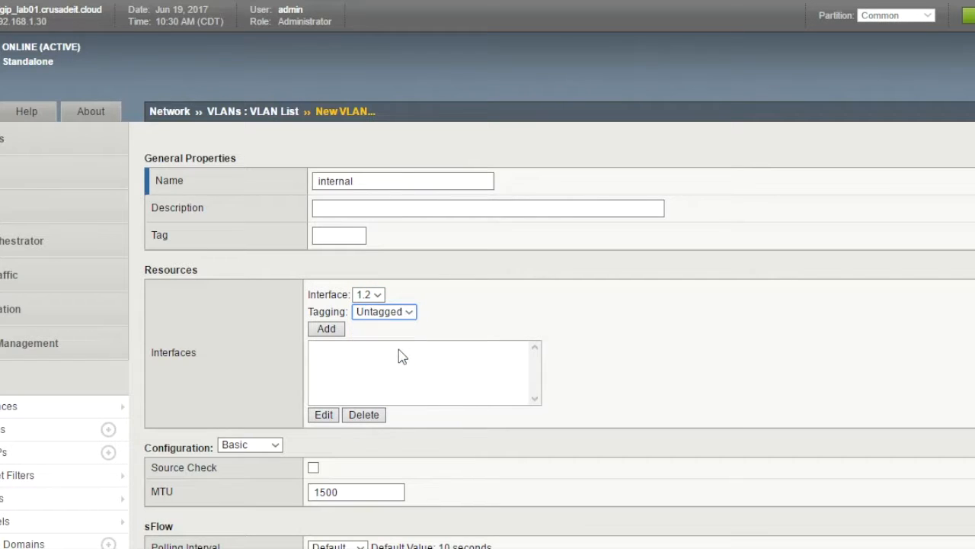
click(332, 336)
scroll(470, 352, down, 3)
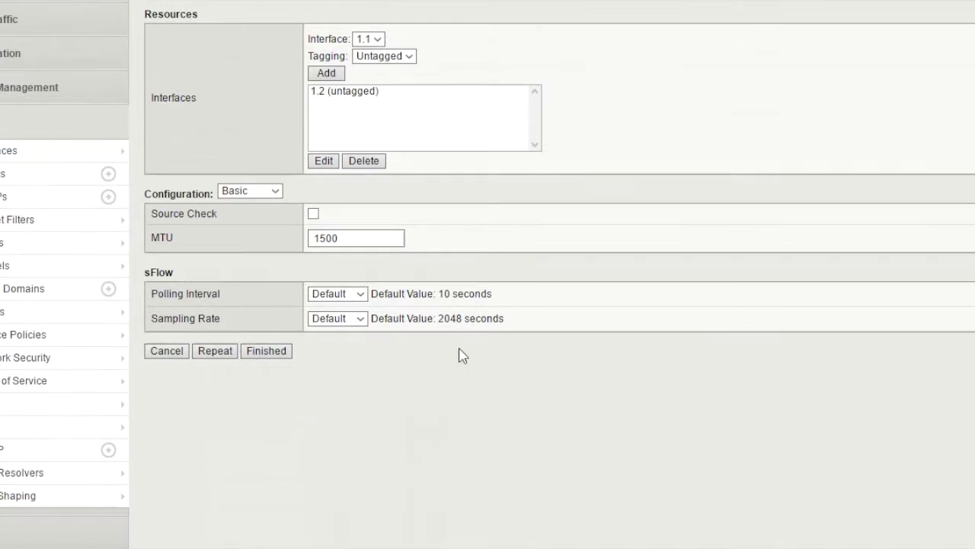
click(278, 359)
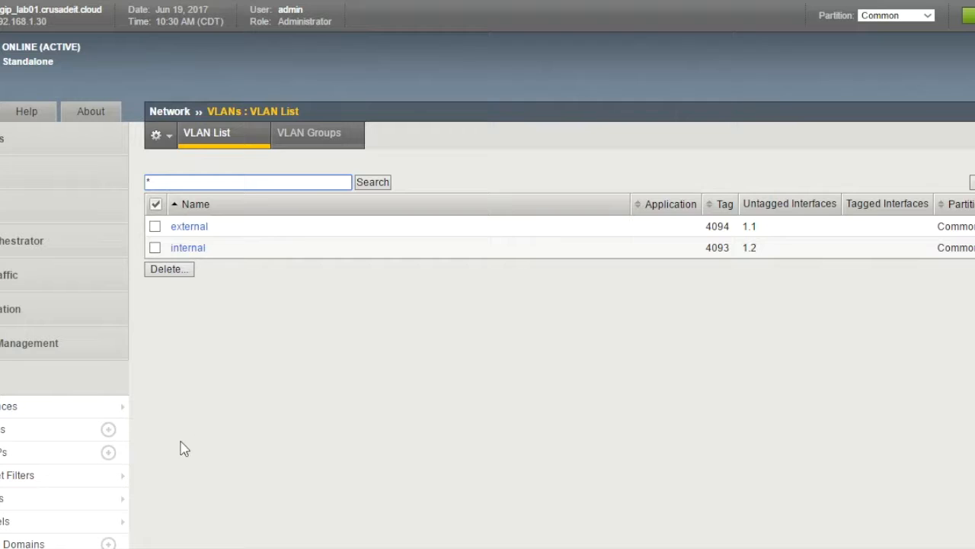
- Start a self IP named internal_self_ip with address 10.0.1.5 and netmask 255.255.255.0
click(108, 452)
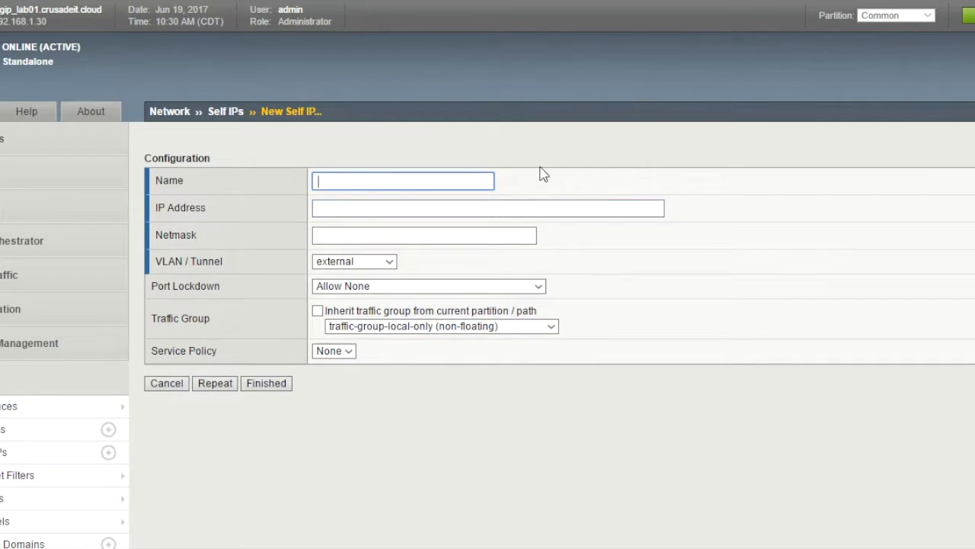
text(internal_self_ip)
key(Tab)
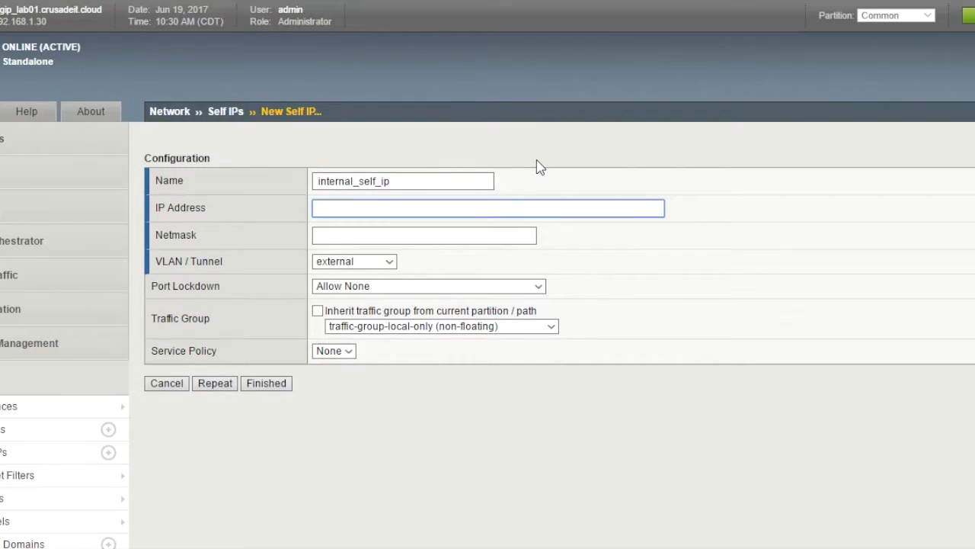
text(10.0.1.5)
key(Tab)
text(255)
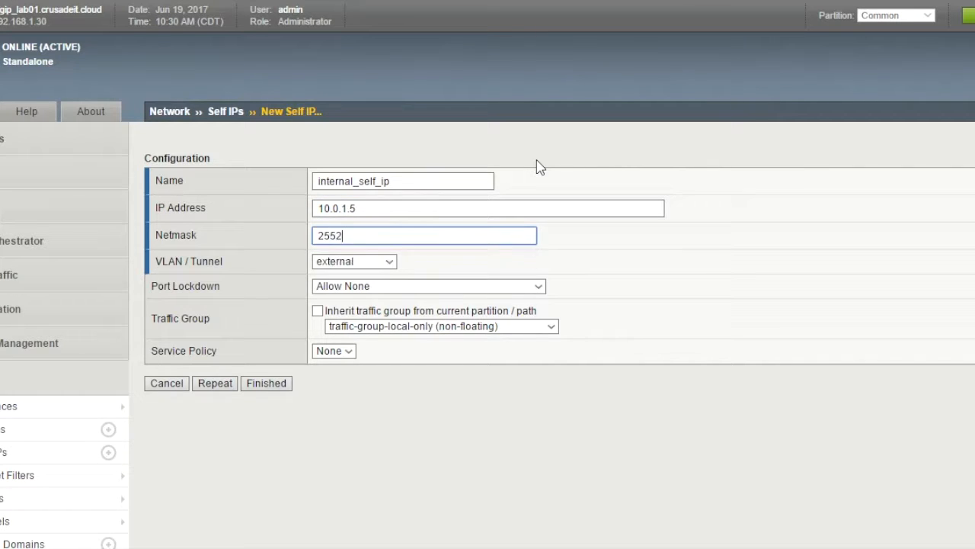
text(.)
click(377, 256)
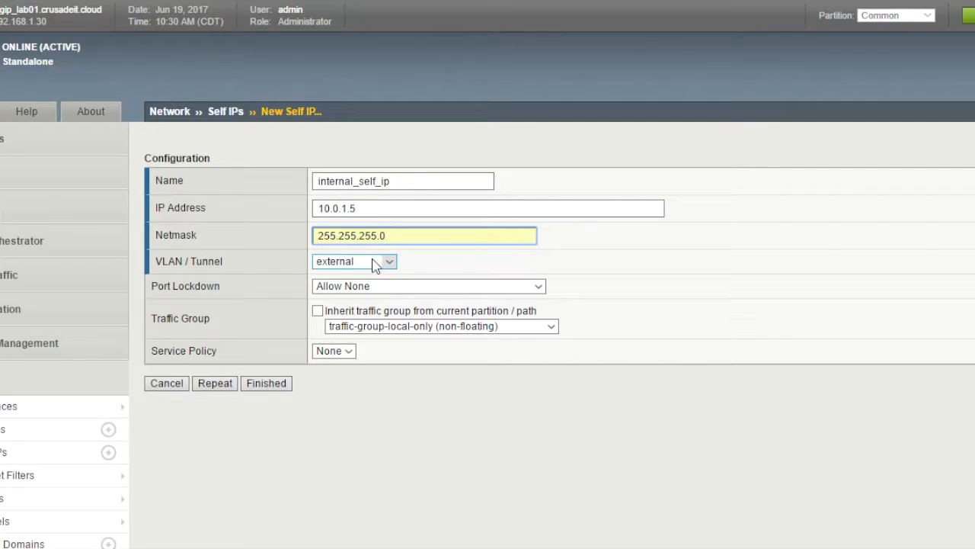
- Assign it to VLAN internal with Allow Default port lockdown and save it
click(375, 263)
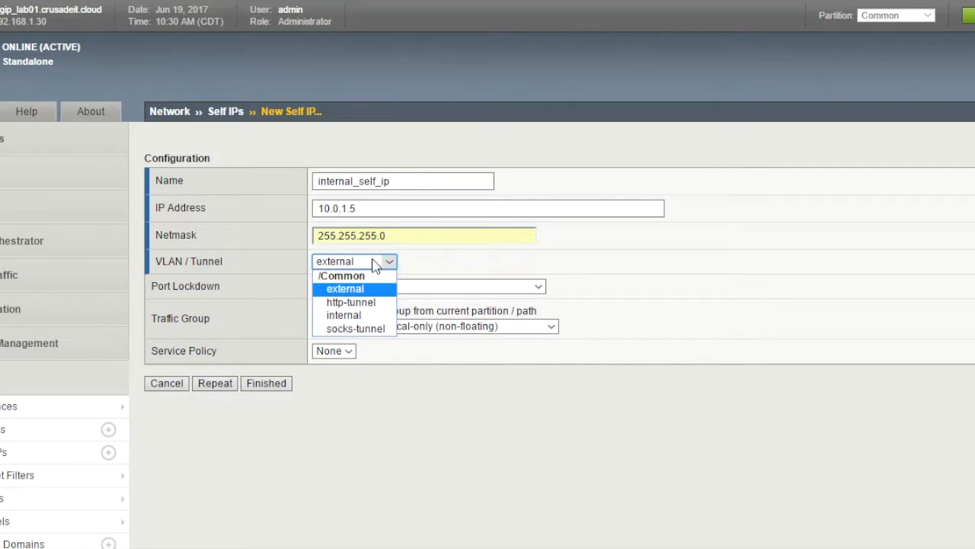
click(367, 317)
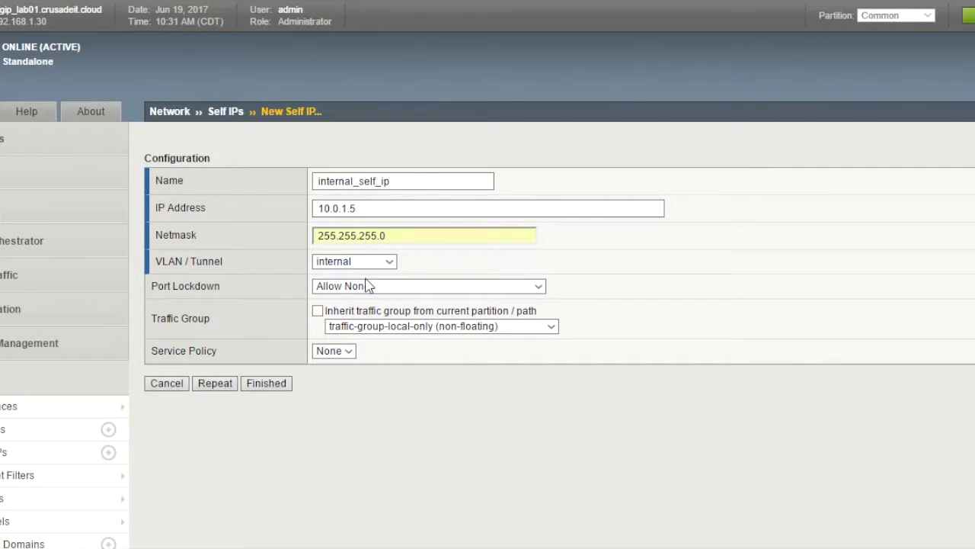
click(370, 287)
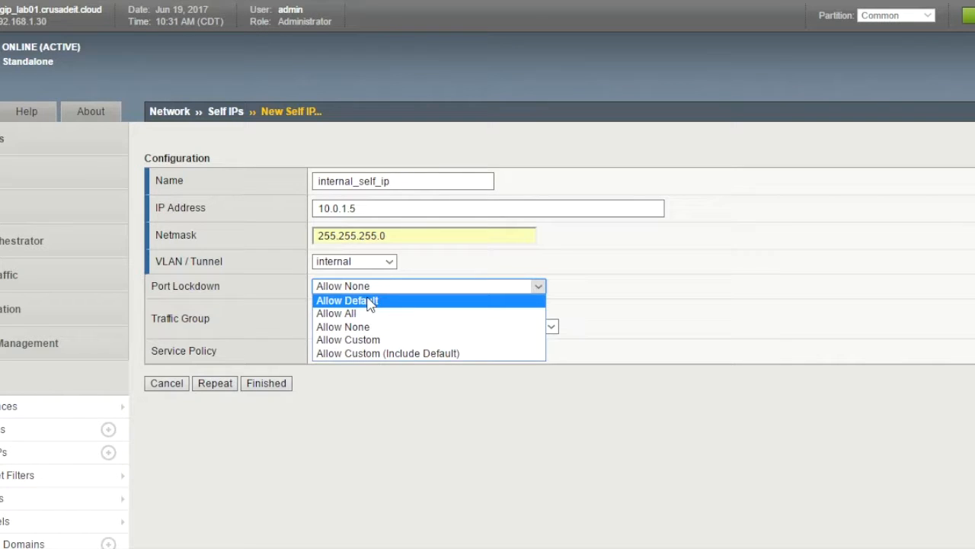
click(370, 302)
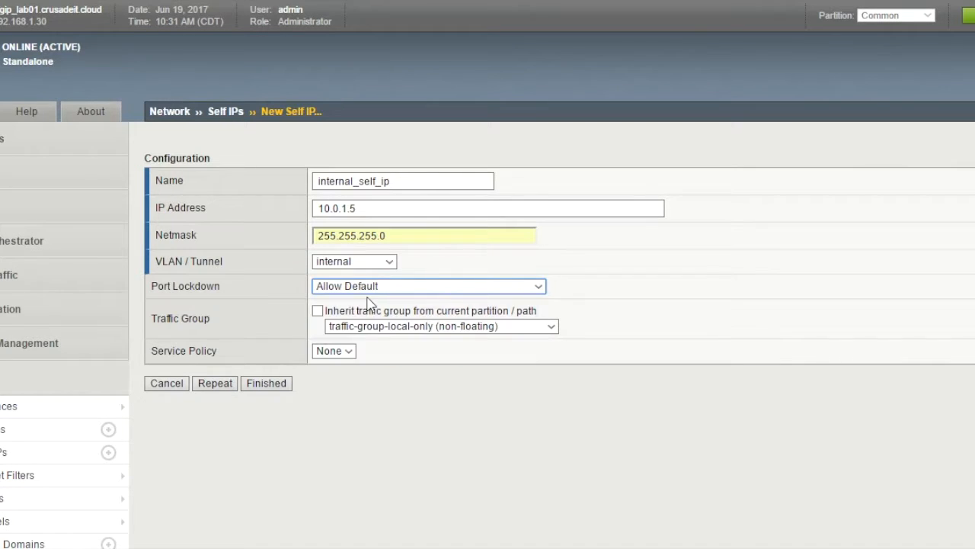
click(283, 390)
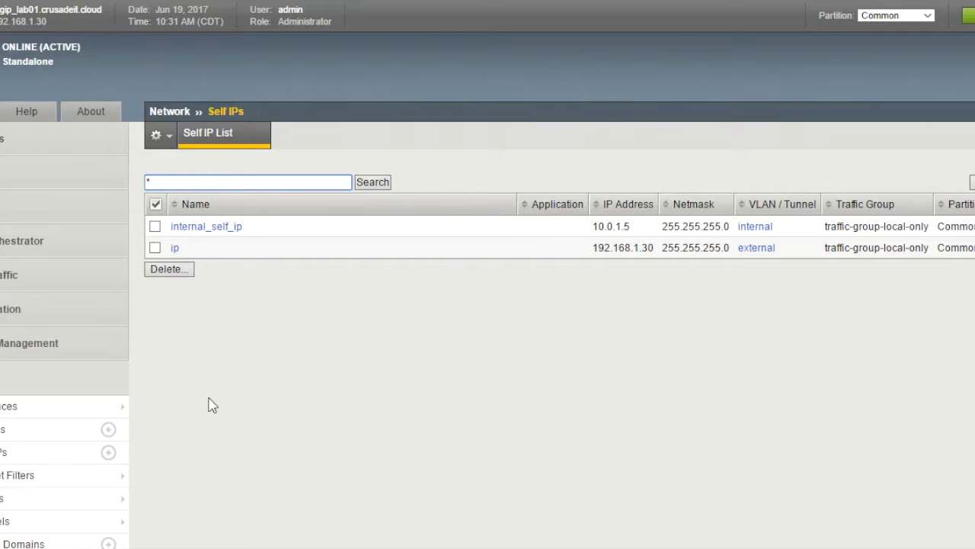
- Add route default_gw for 0.0.0.0 netmask 0.0.0.0 via gateway 192.168.1.1
click(108, 431)
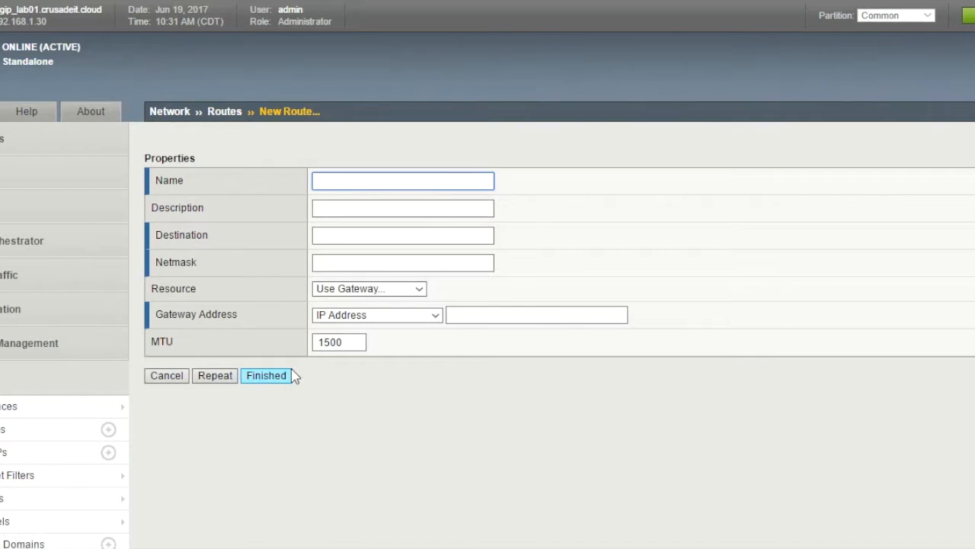
text(default_gw)
key(Tab)
key(Tab)
text(0.0.0.0)
key(Tab)
text(255.255.255.)
key(BackSpace)
key(BackSpace)
key(BackSpace)
key(BackSpace)
key(BackSpace)
key(BackSpace)
key(BackSpace)
key(BackSpace)
key(BackSpace)
key(BackSpace)
key(BackSpace)
key(BackSpace)
text(0.0.0.0)
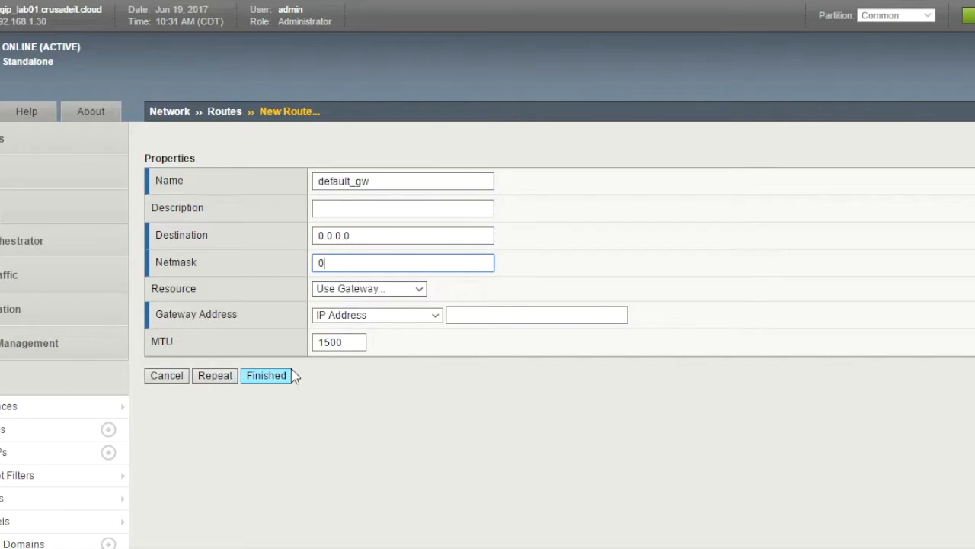
key(Tab)
key(Tab)
key(Tab)
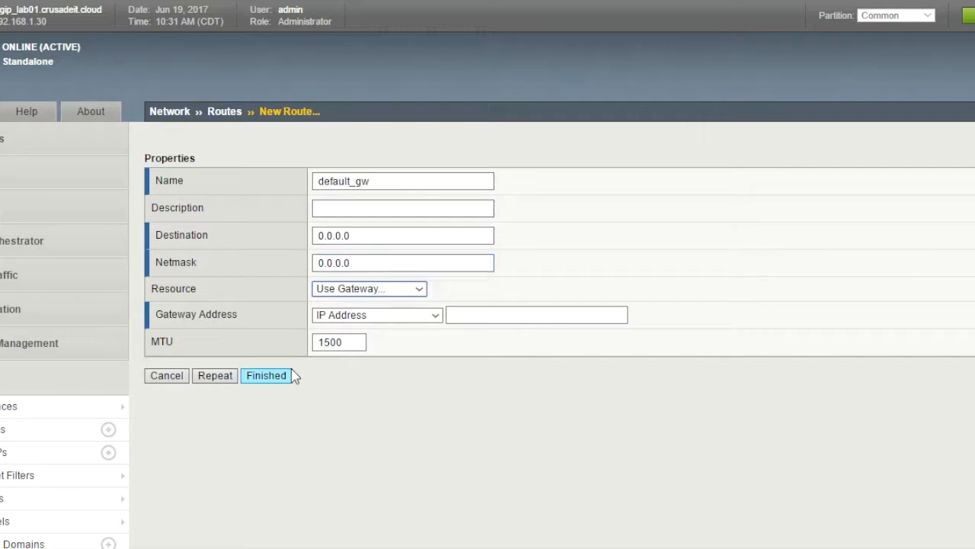
text(192.168.1.1)
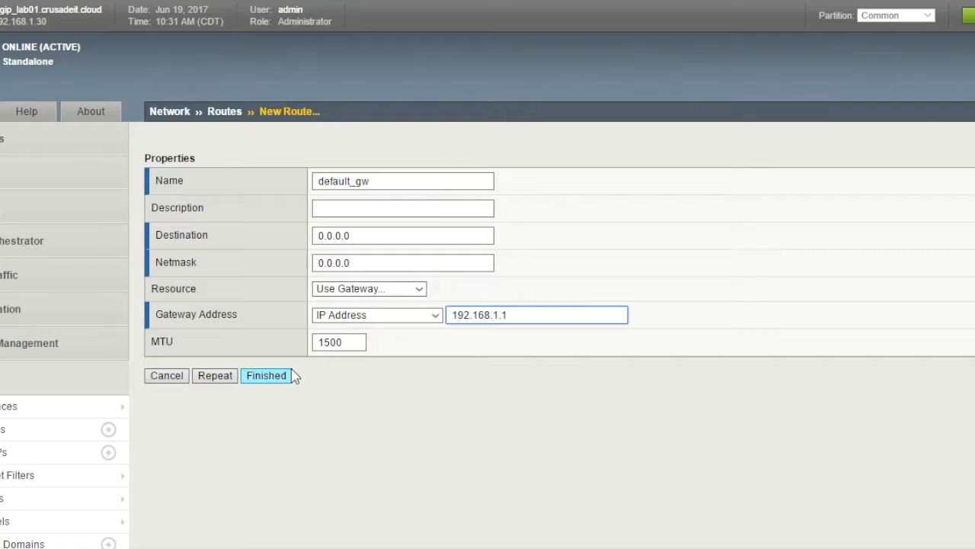
click(274, 384)
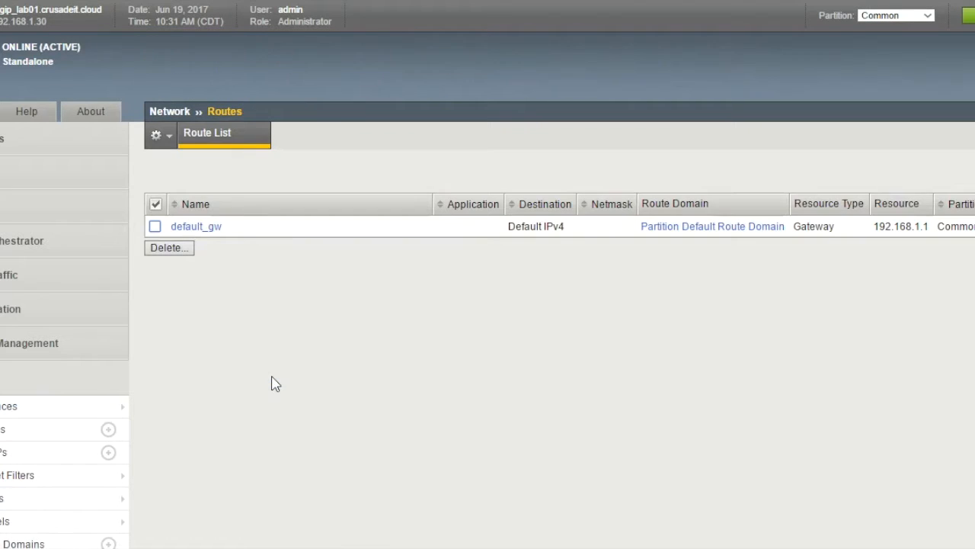
- Go to System > Configuration > Device > NTP in the left navigation
mouse_move(55, 344)
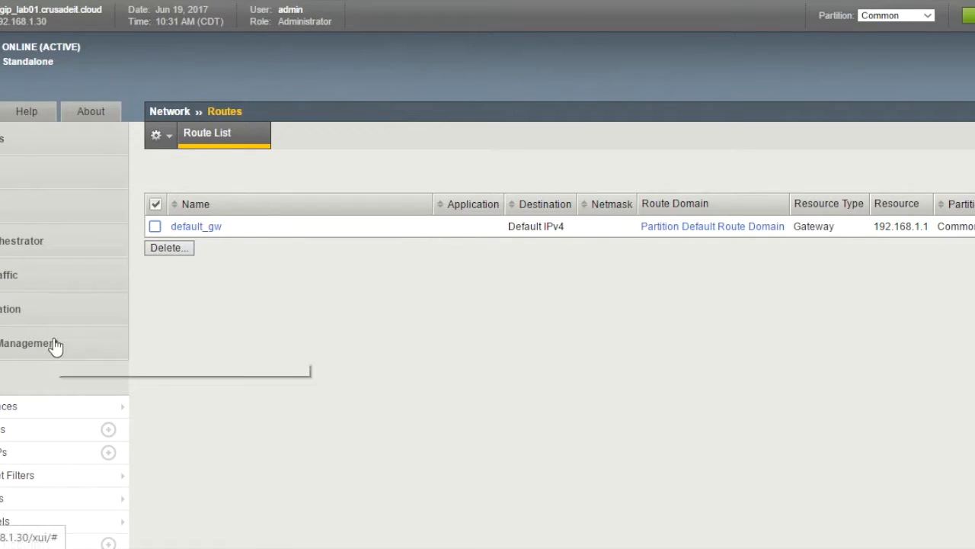
scroll(55, 345, down, 4)
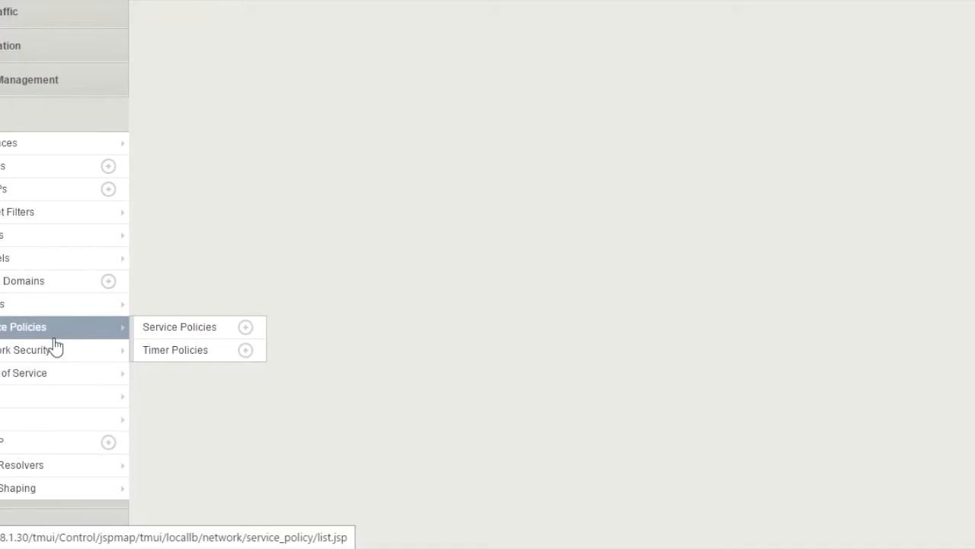
click(2, 530)
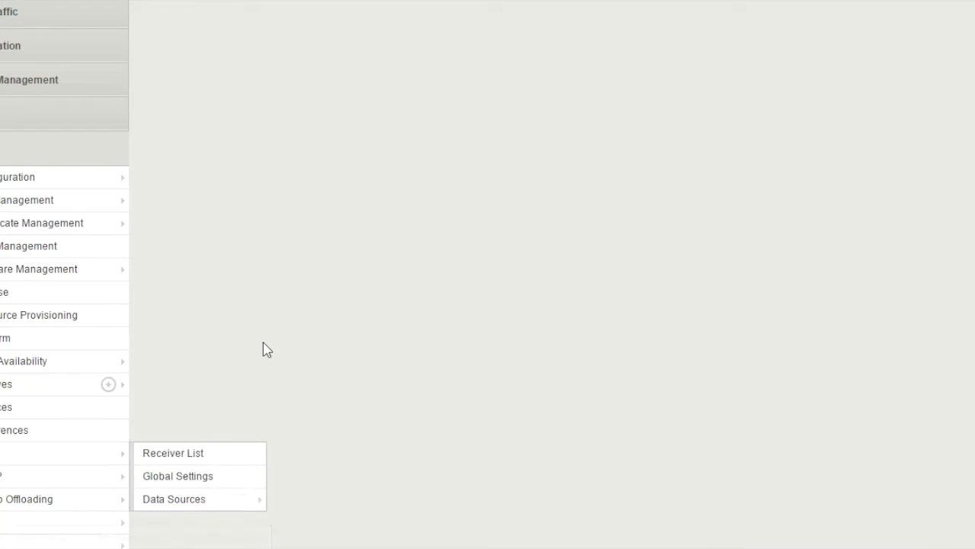
mouse_move(77, 185)
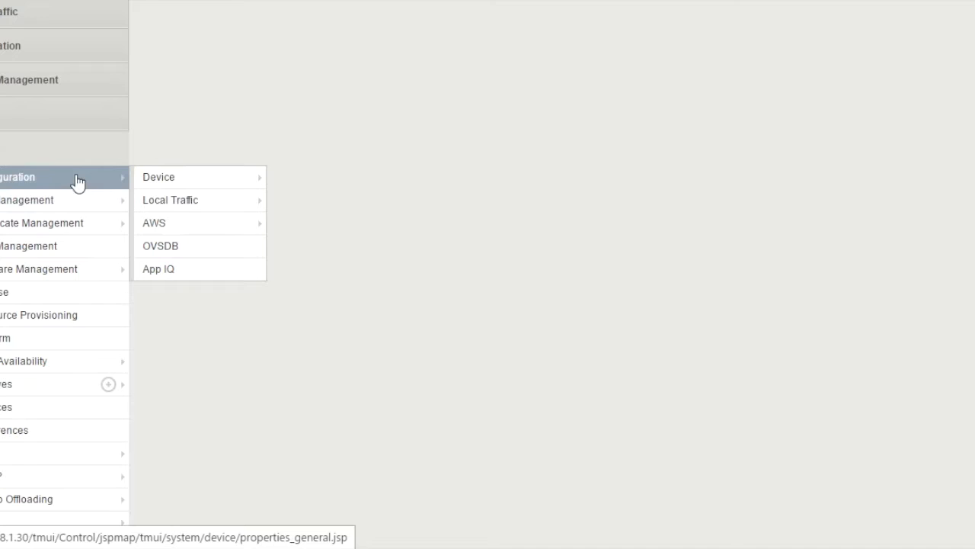
mouse_move(187, 185)
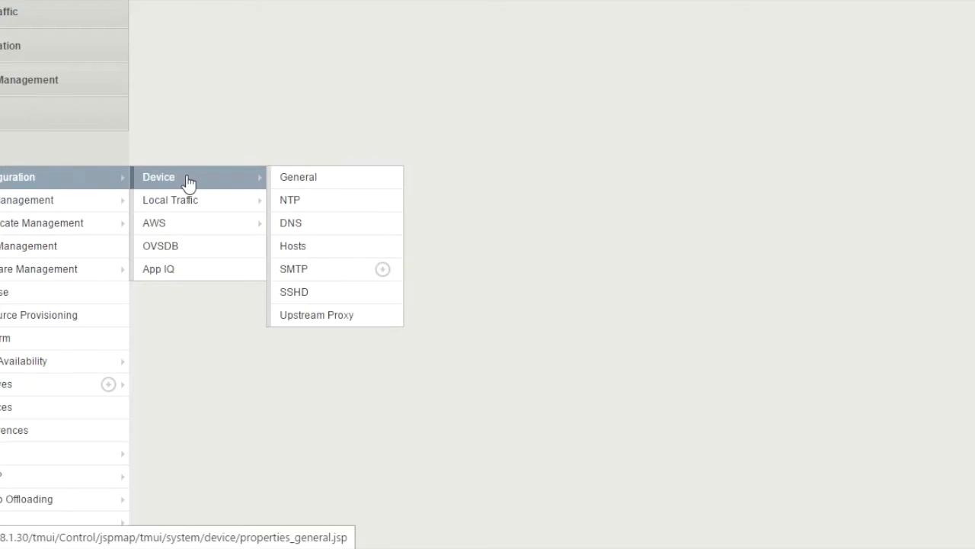
click(342, 201)
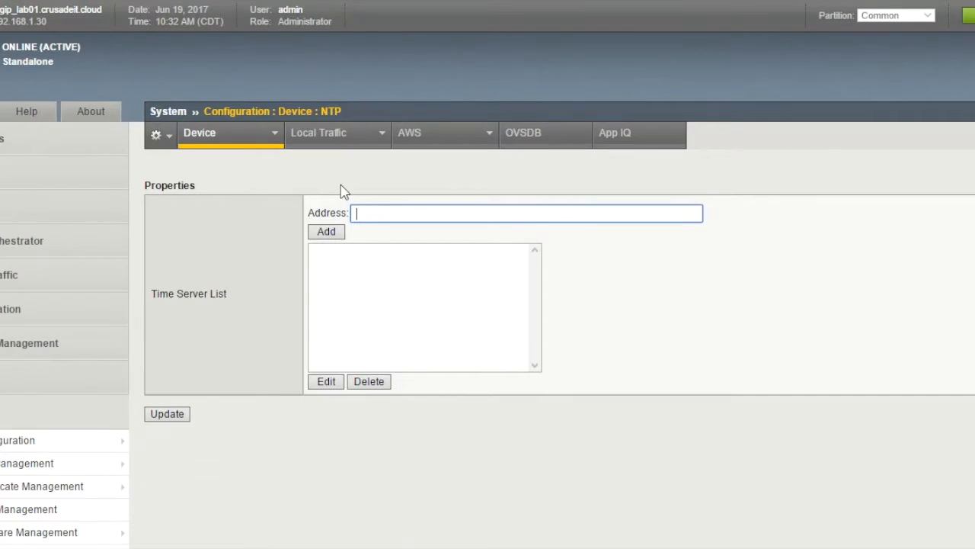
- Add time.nist.gov to the NTP time server list, save it, and go to Device > DNS
text(time.nist.gov)
click(327, 232)
click(178, 424)
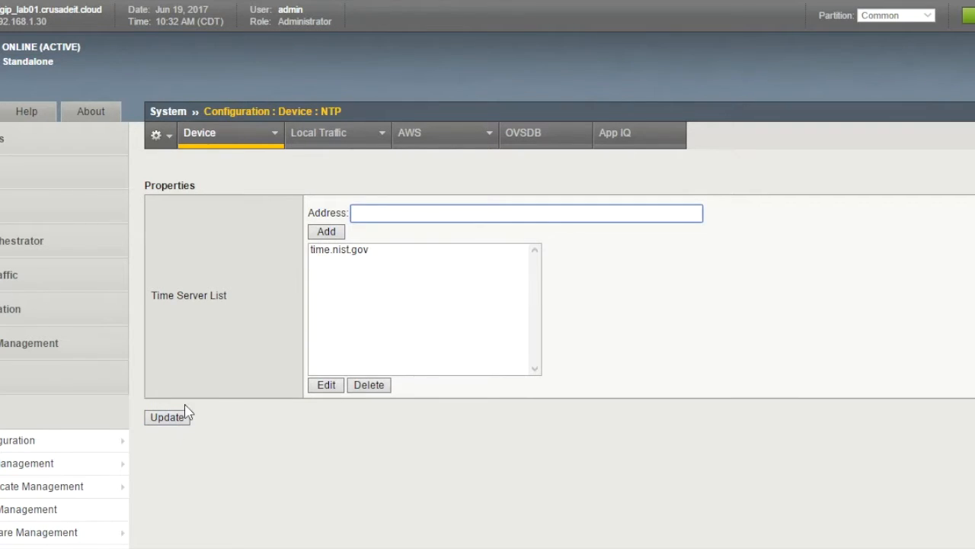
mouse_move(273, 136)
click(235, 208)
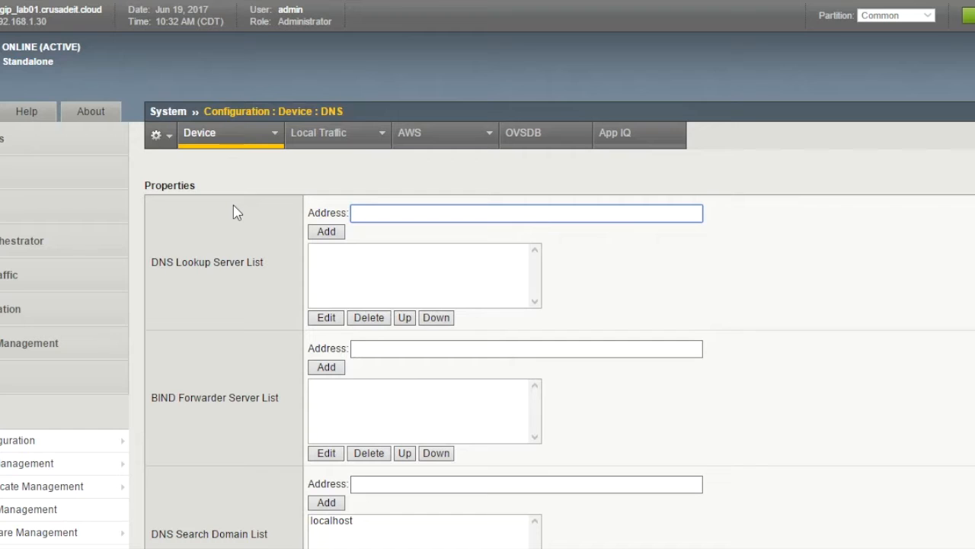
- Put 8.8.8.8 in the DNS Lookup Server list and apply it with Update
text(8.8.8.8)
click(325, 235)
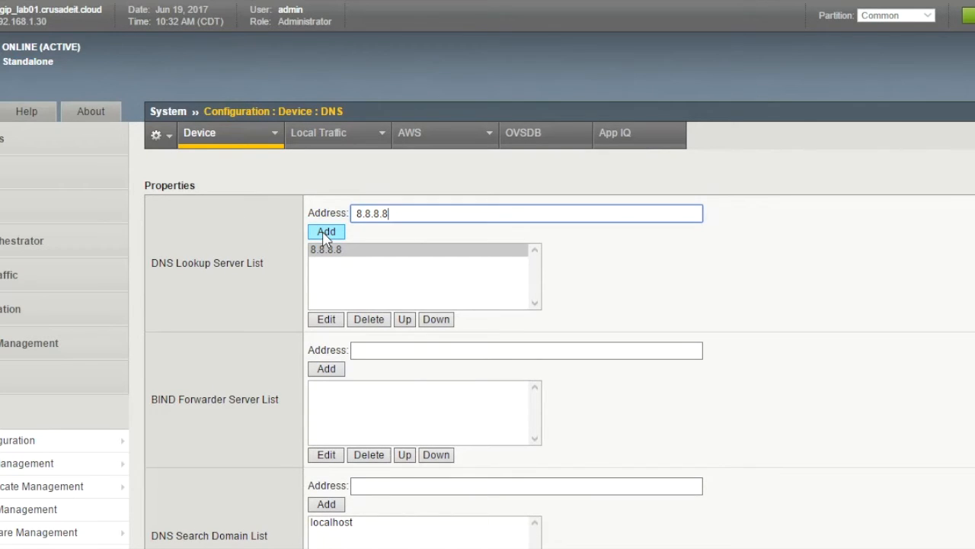
scroll(342, 349, down, 3)
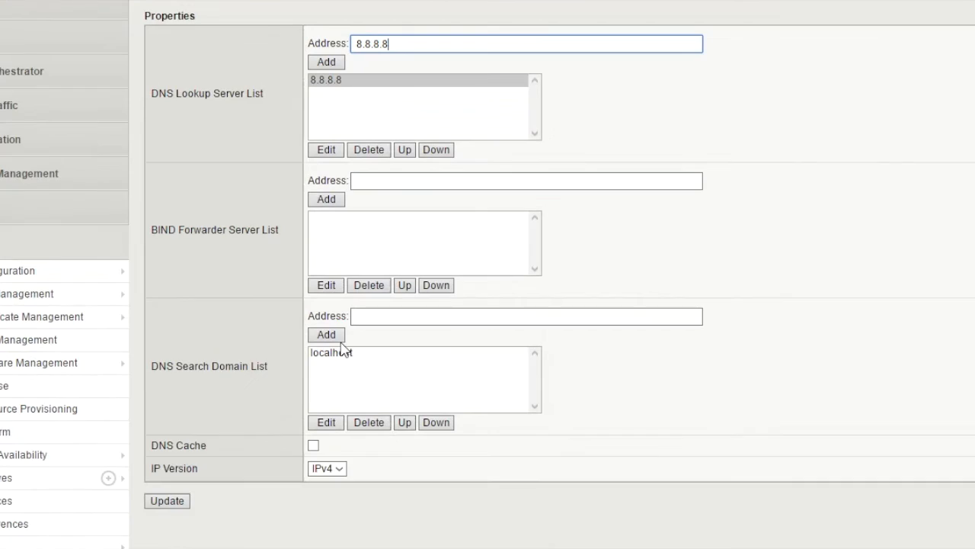
scroll(342, 349, down, 2)
click(177, 418)
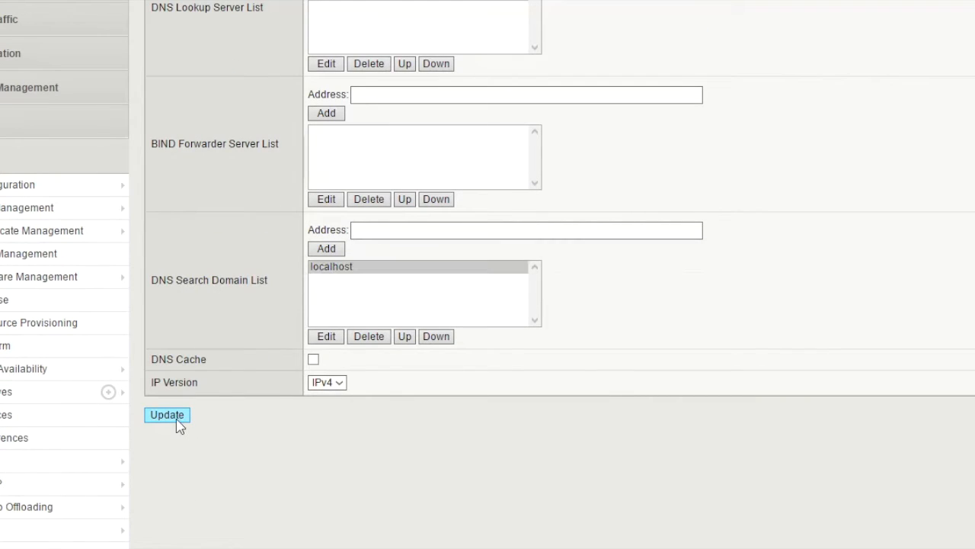